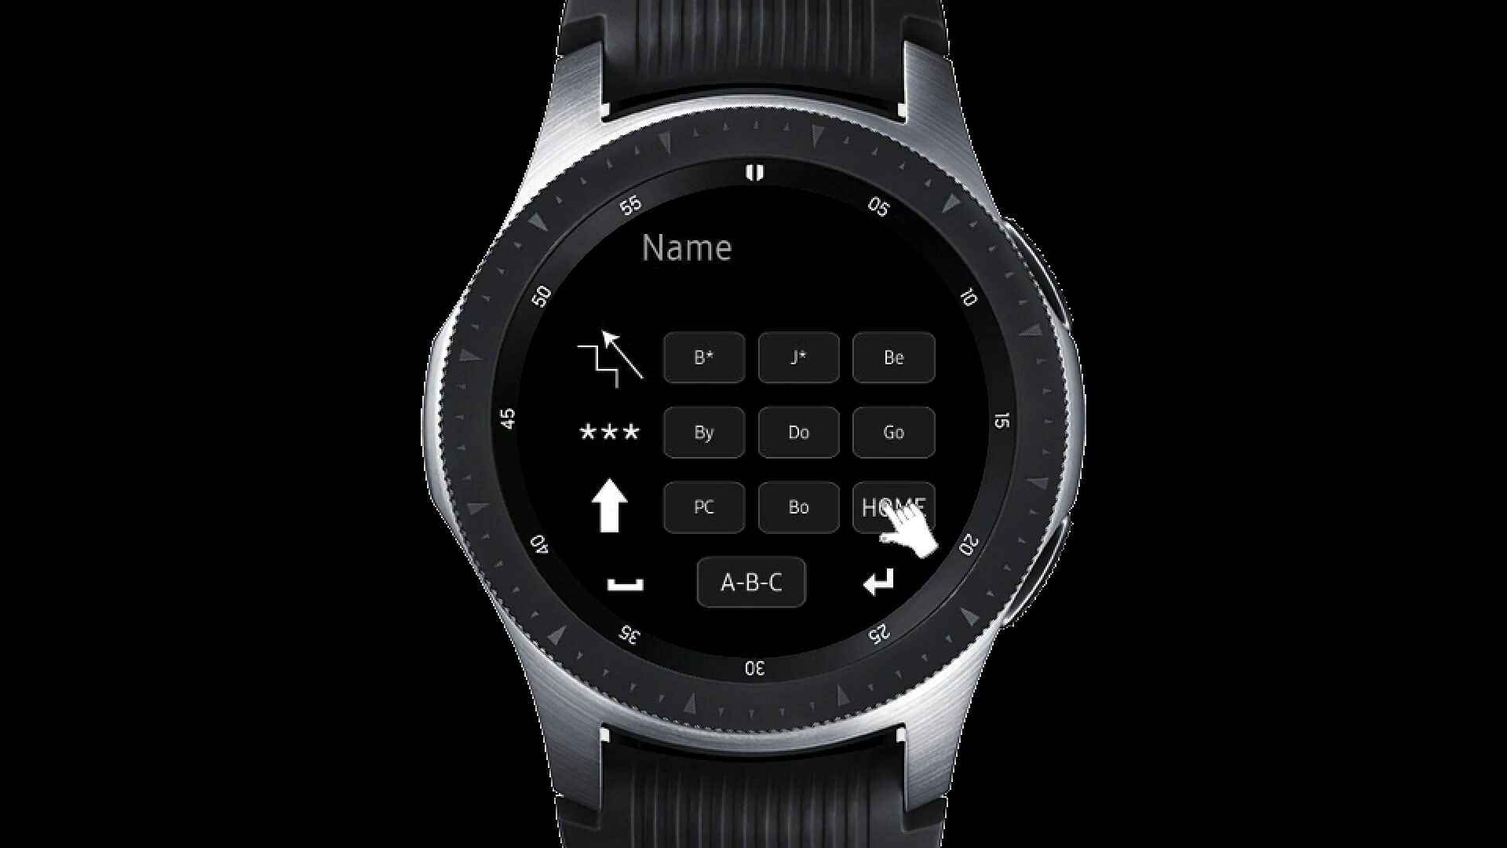
Step: Enter the letter groups for B-e-c-a-u-s-e until 'Because' is the only suggestion
click(893, 506)
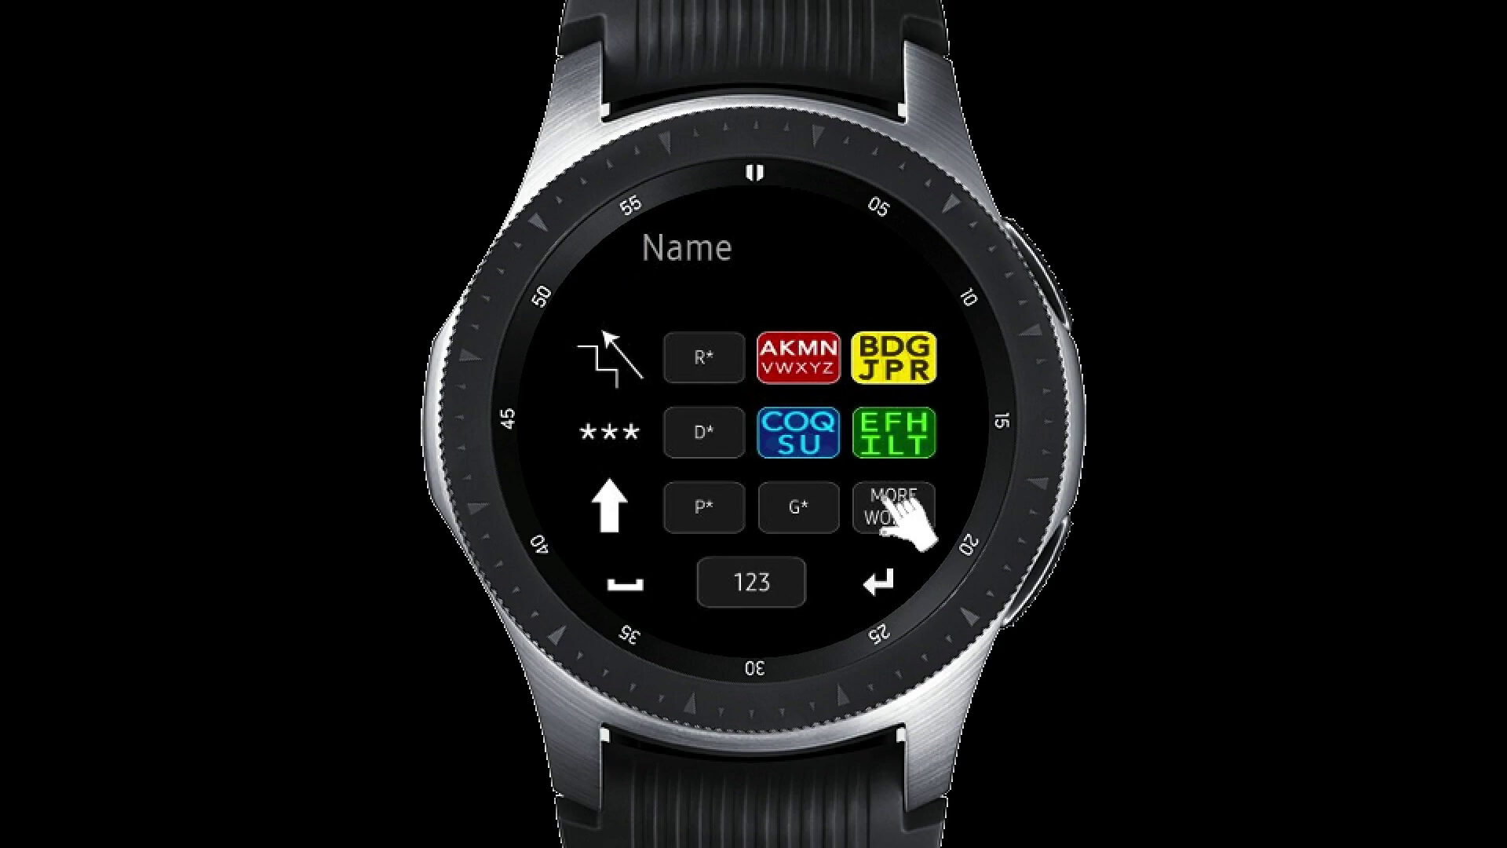
click(881, 432)
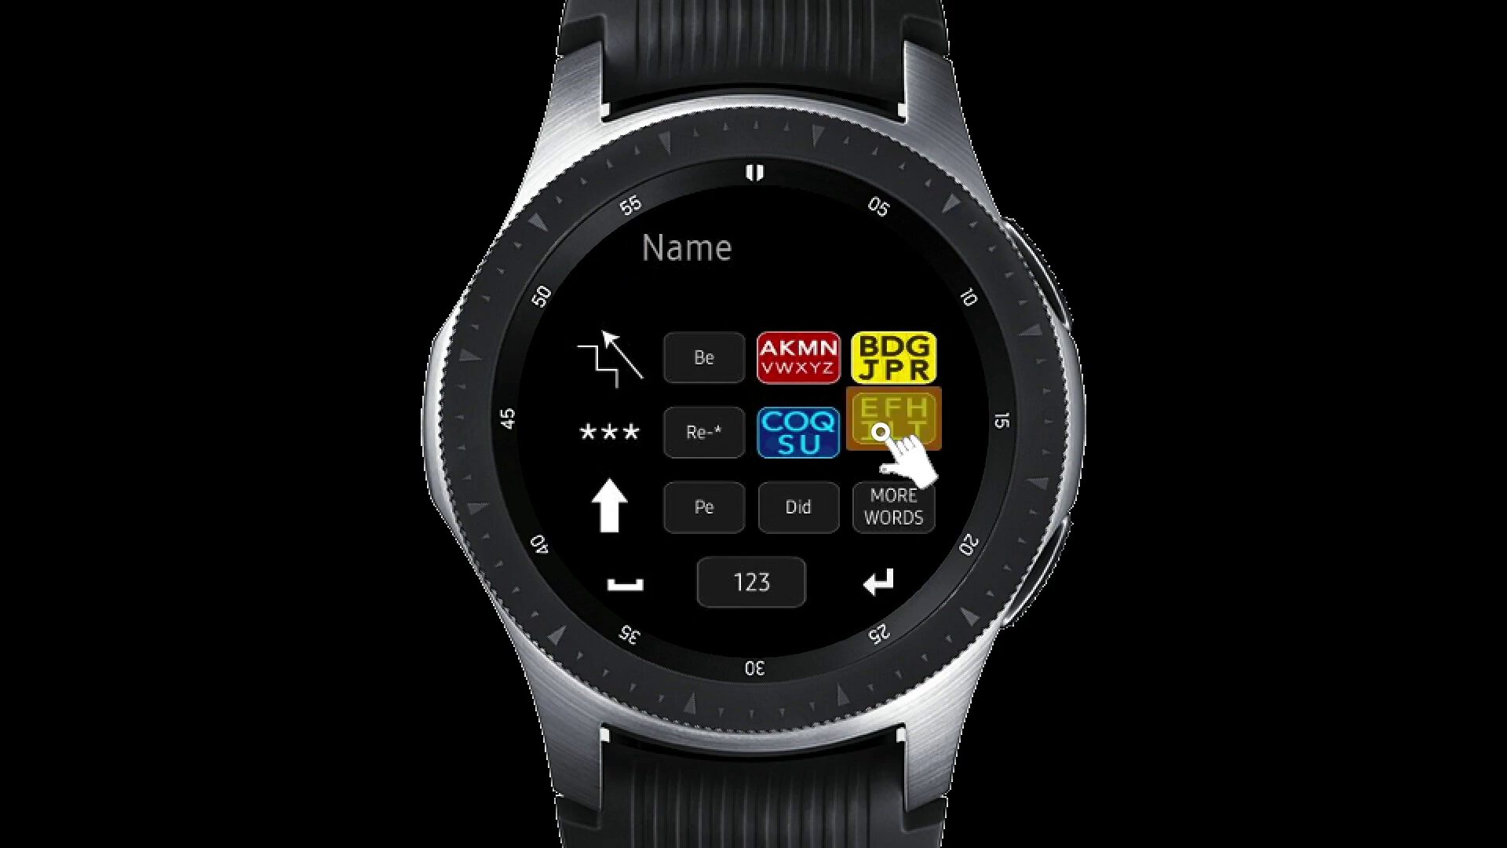
click(792, 434)
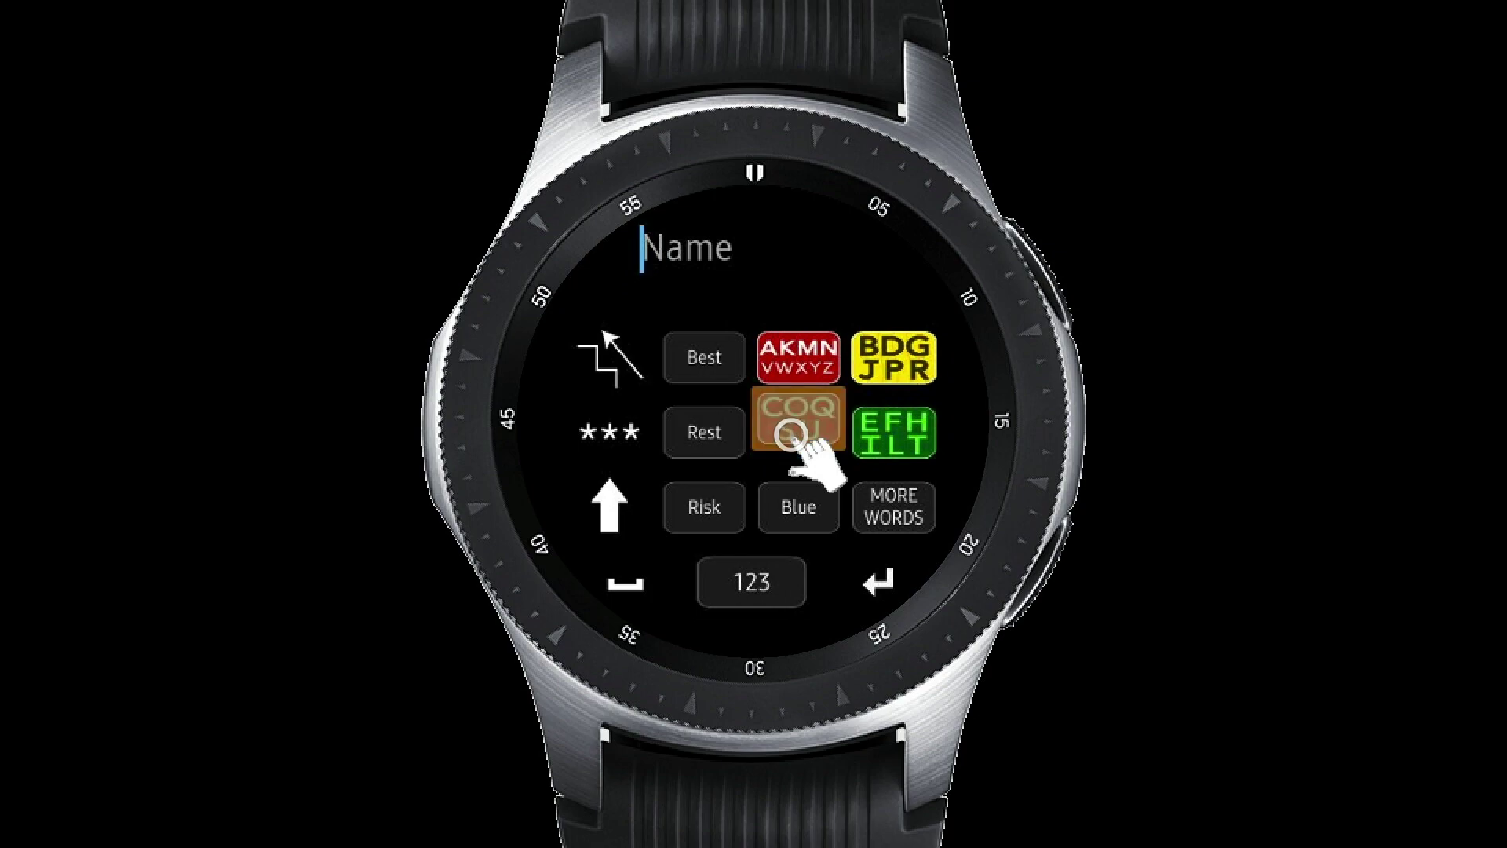
click(895, 506)
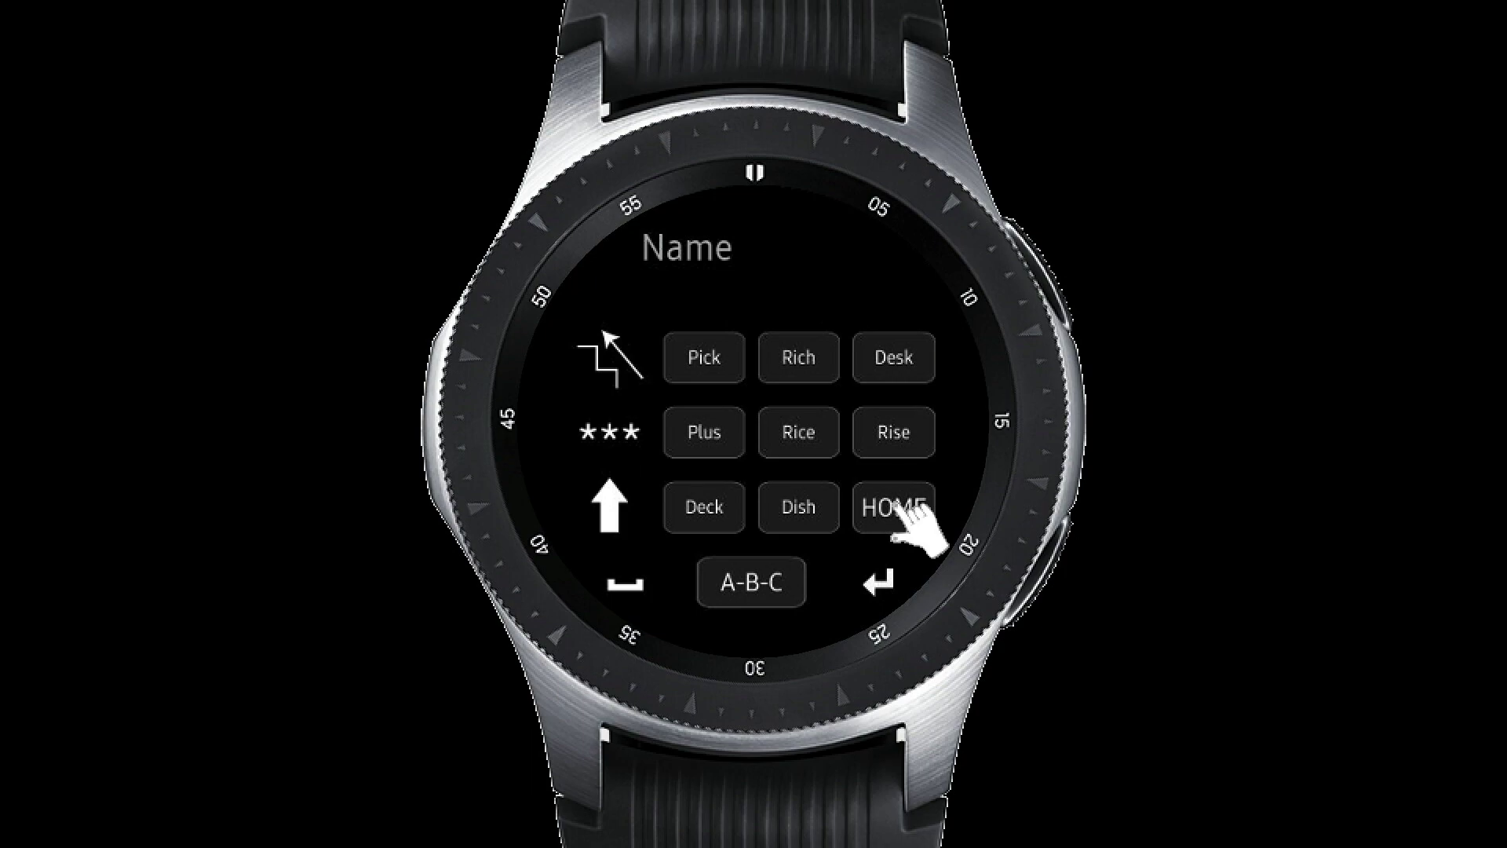
click(898, 508)
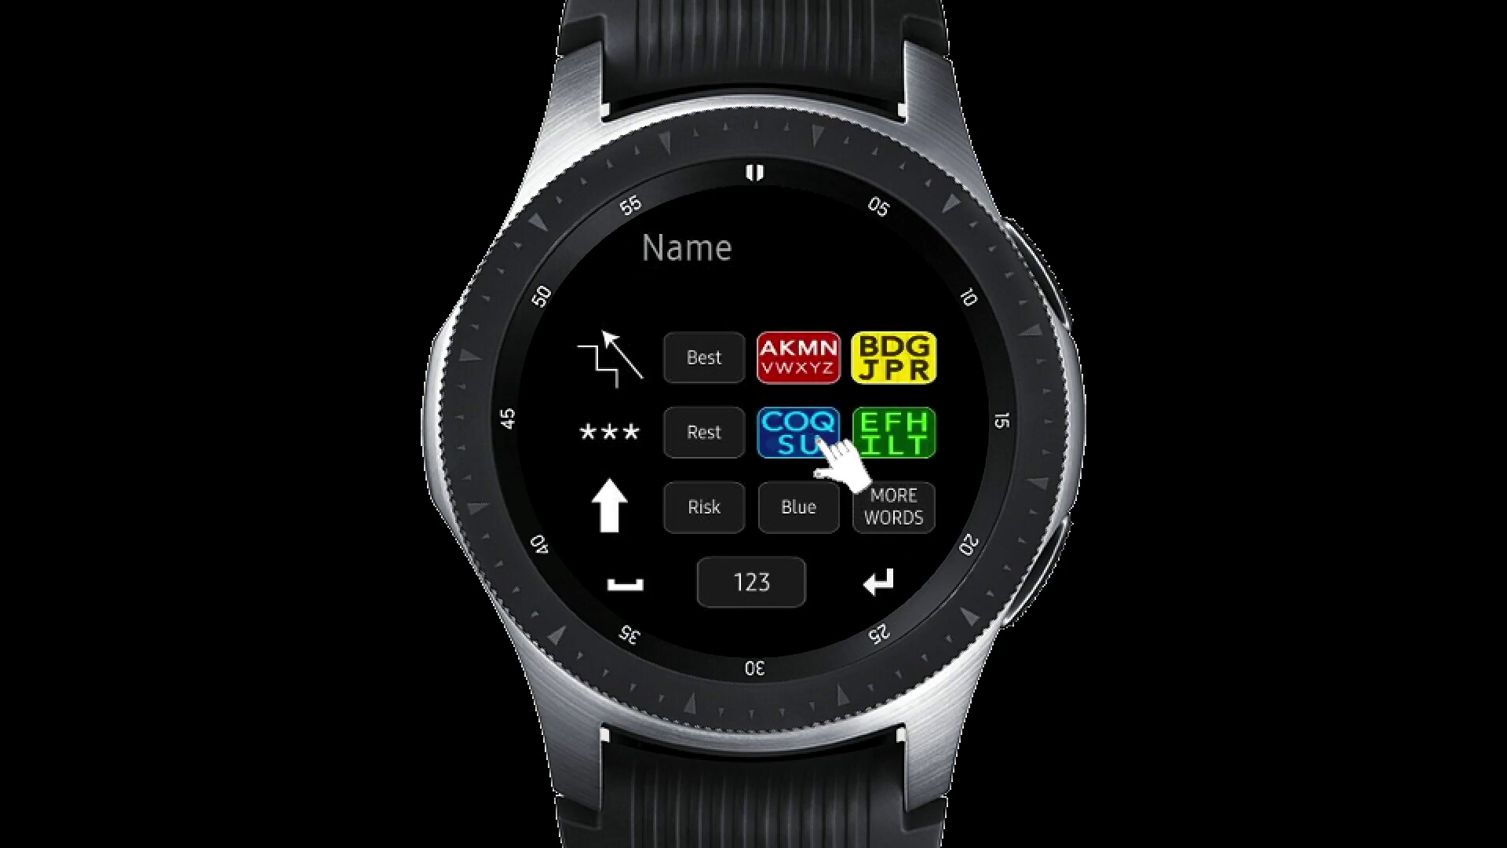
click(791, 353)
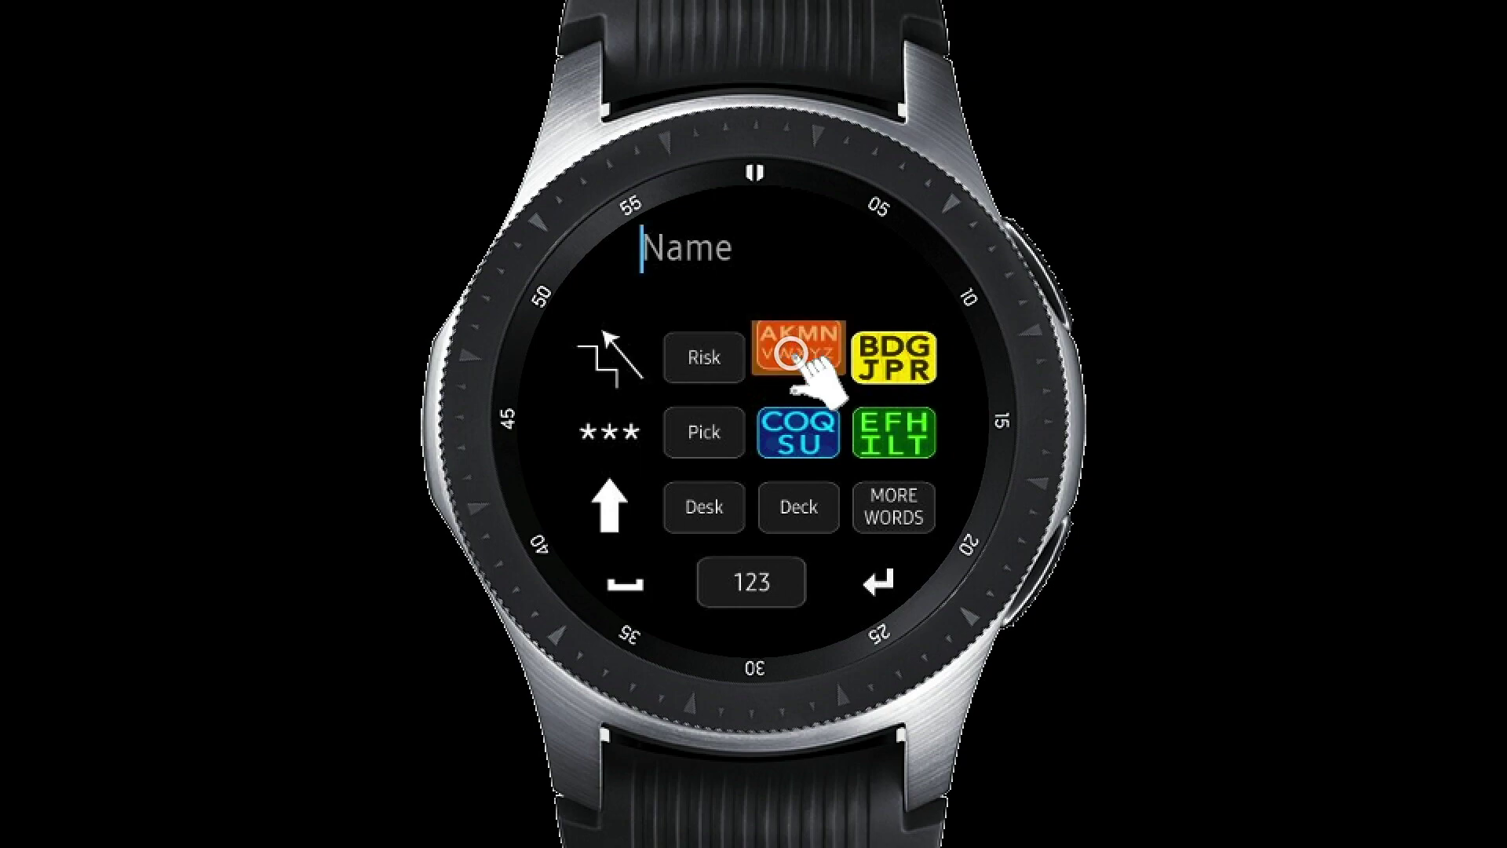
click(788, 434)
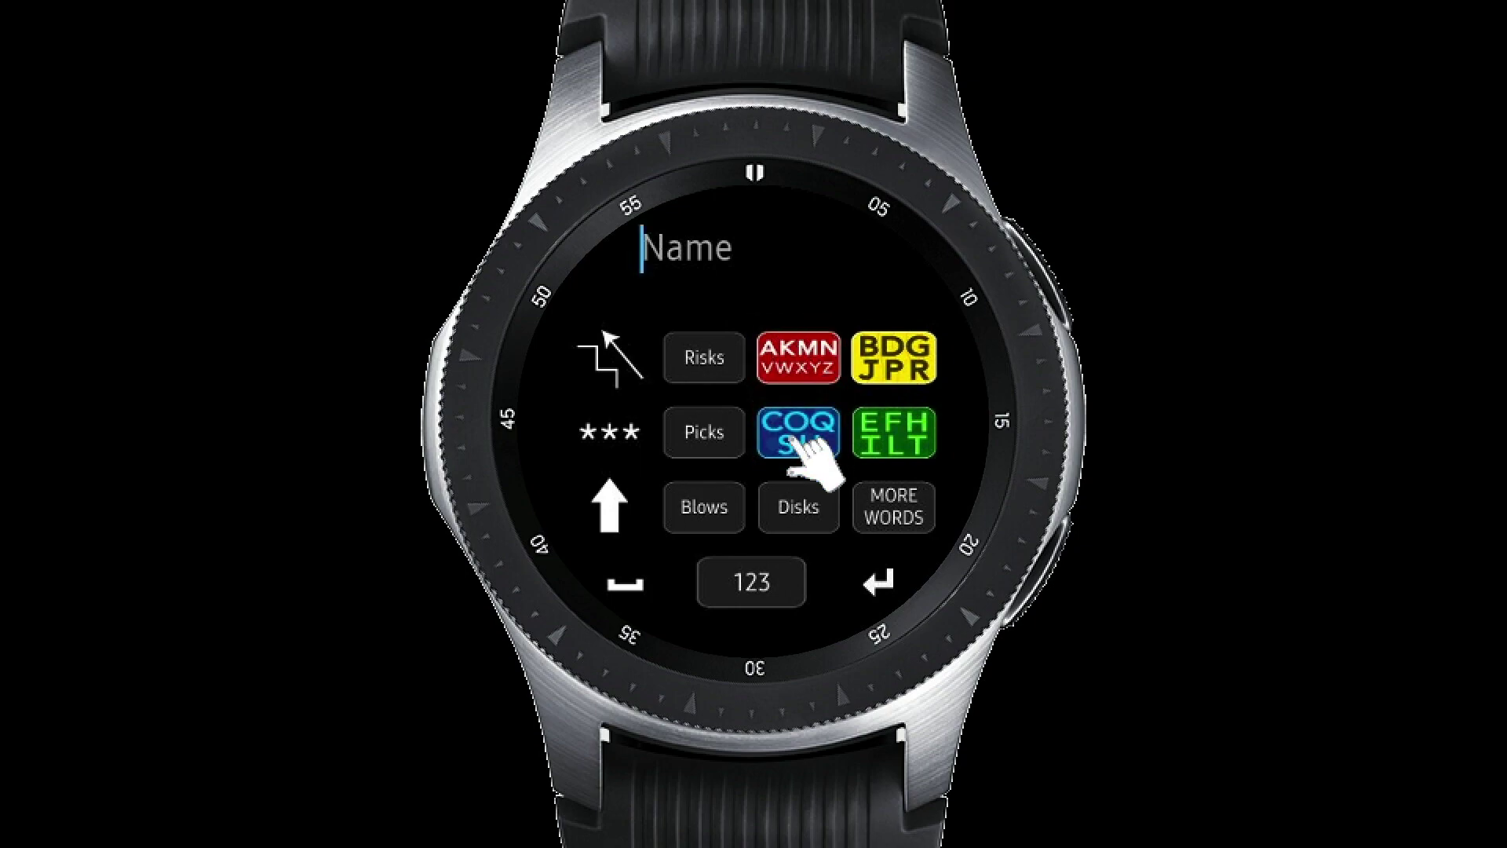
click(793, 439)
click(793, 439)
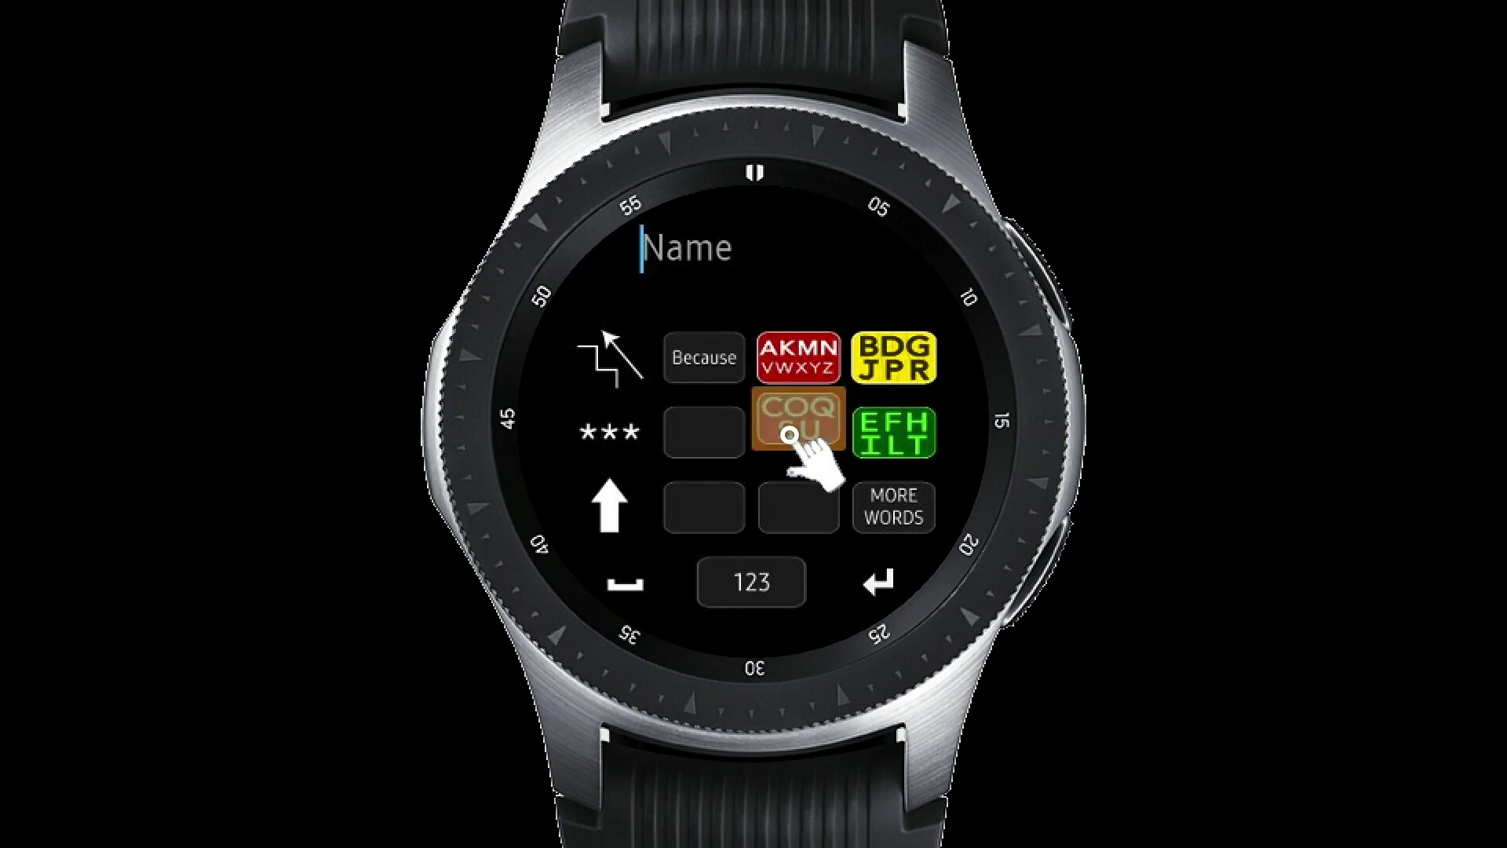
click(887, 439)
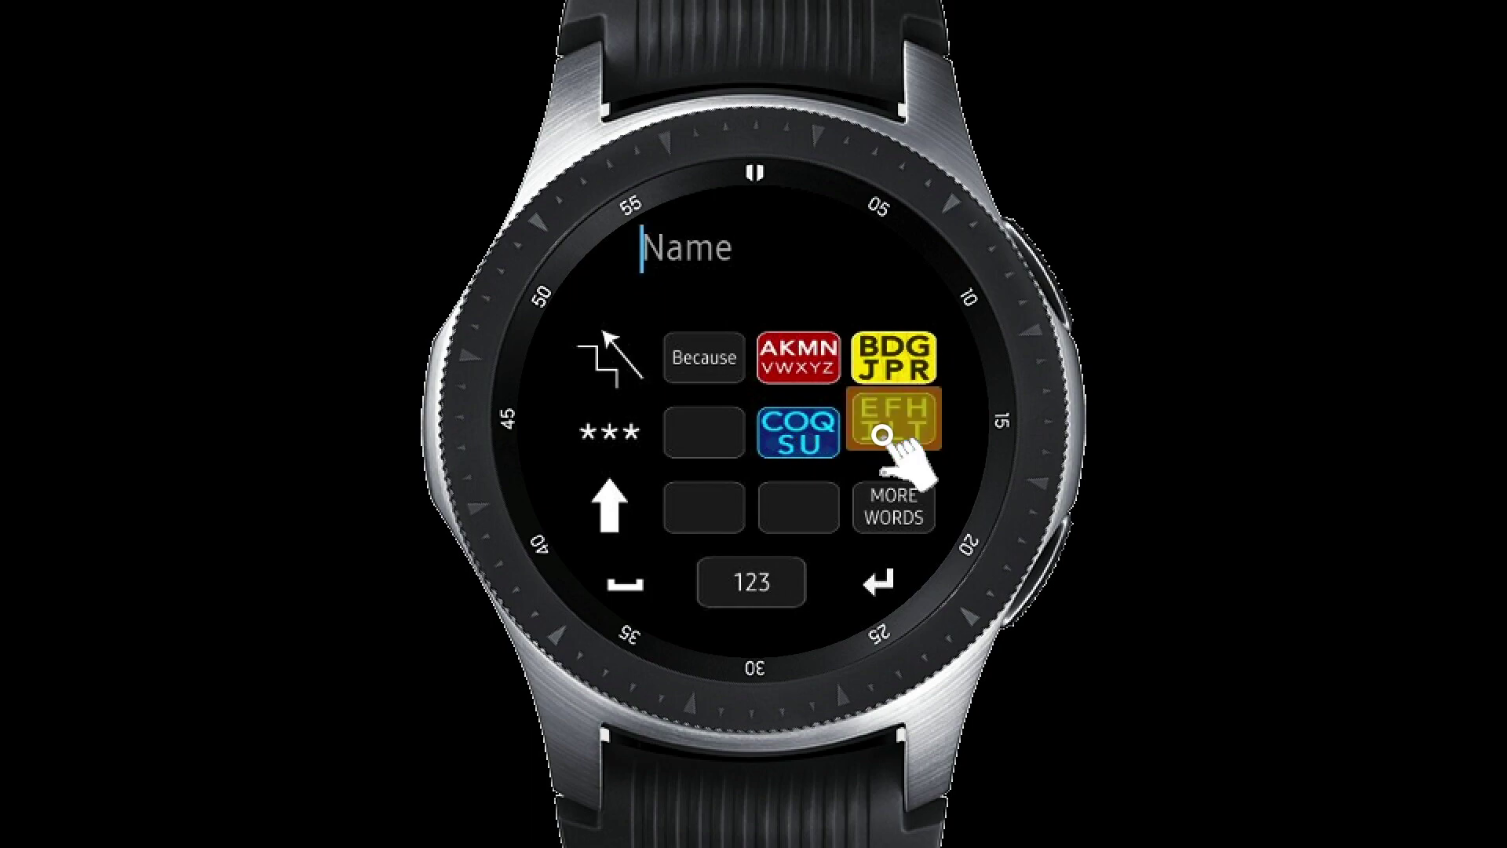
Step: Insert 'Because', then spell 'idk' letter by letter and add a space
click(717, 362)
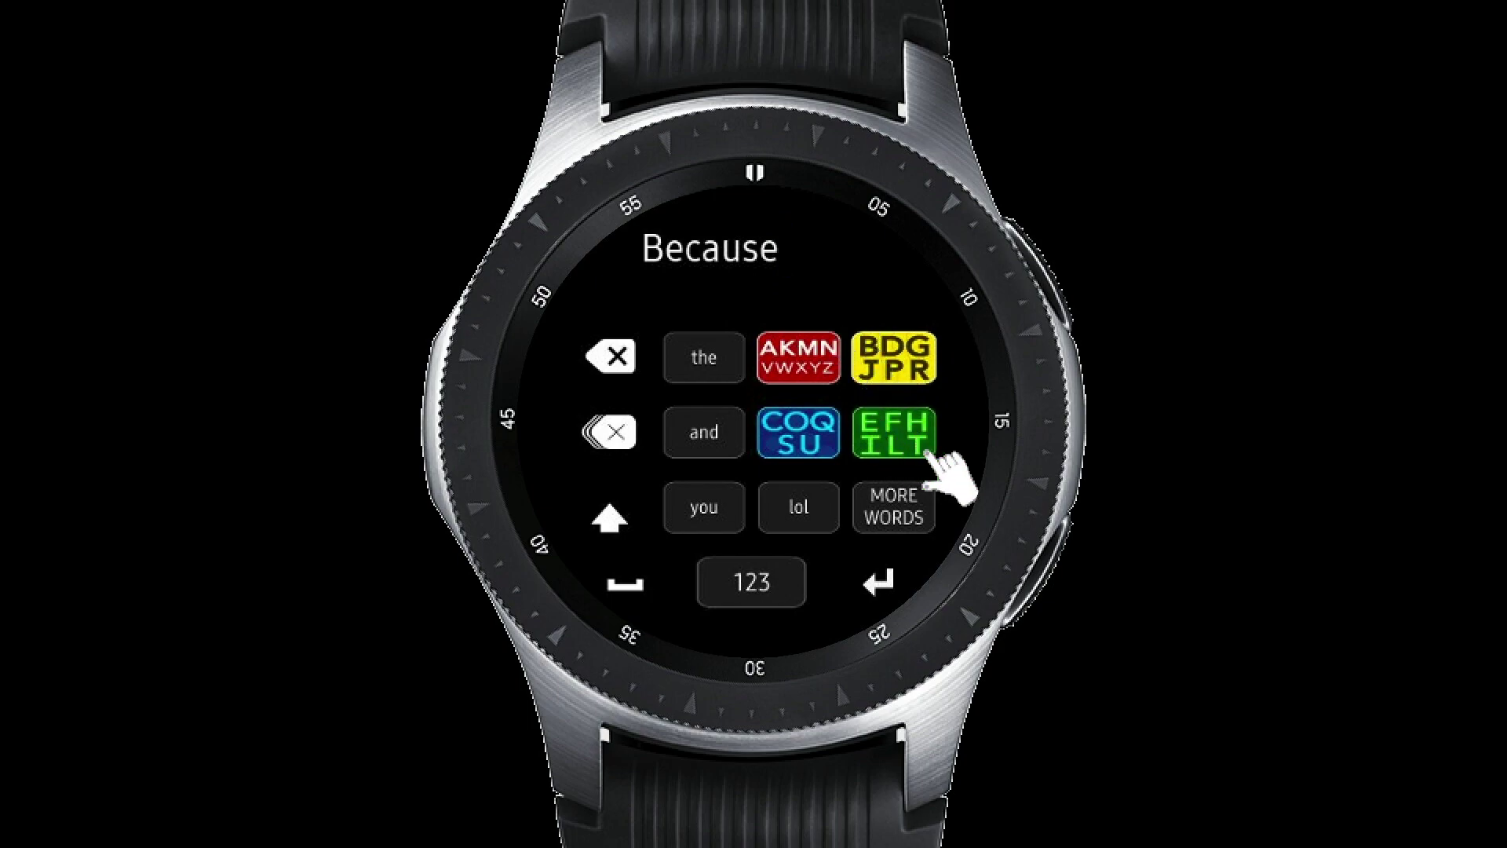
click(903, 428)
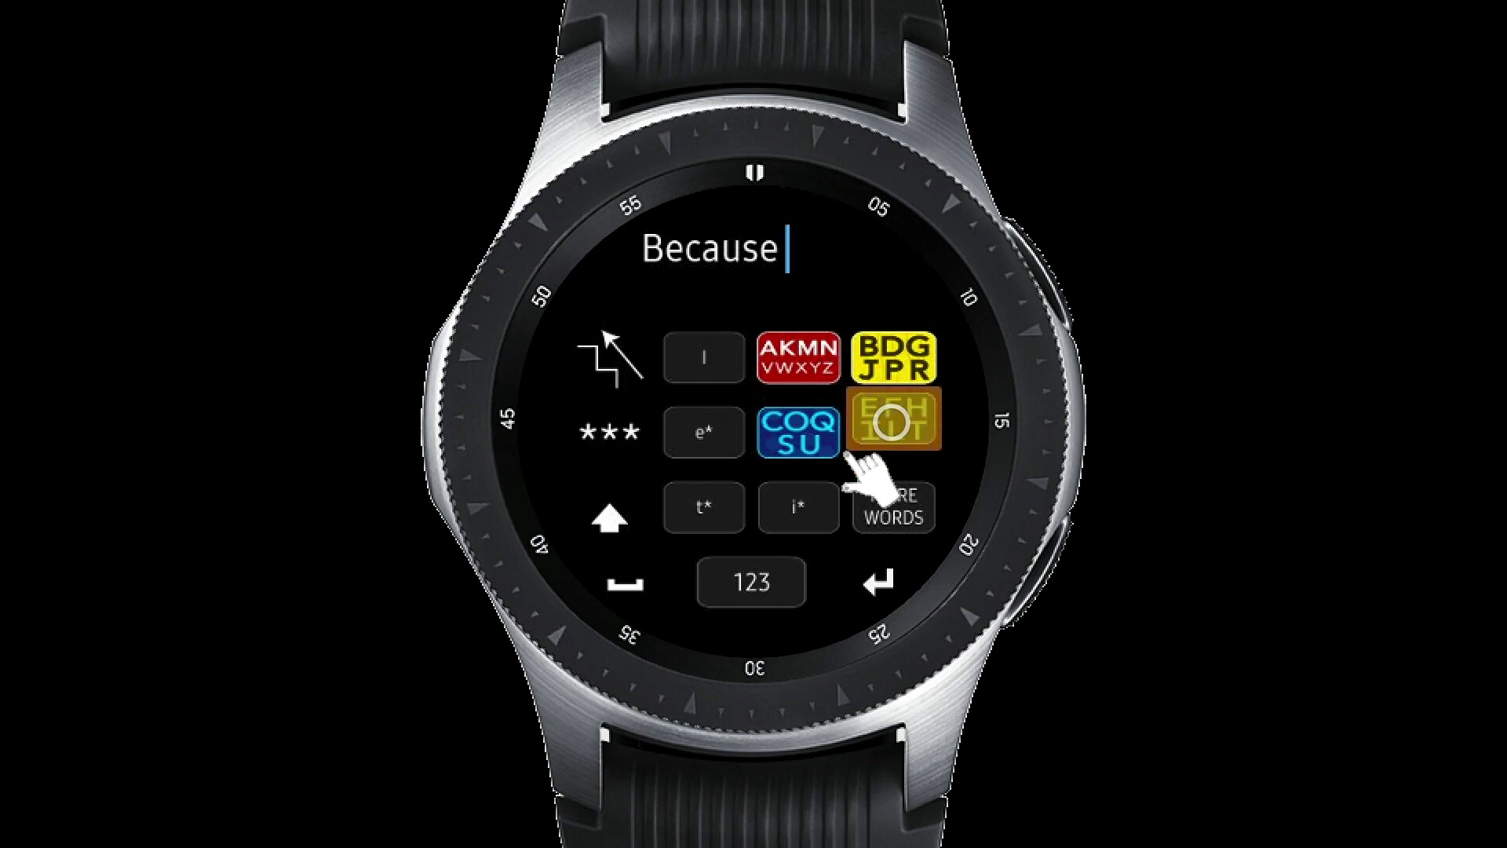
click(795, 512)
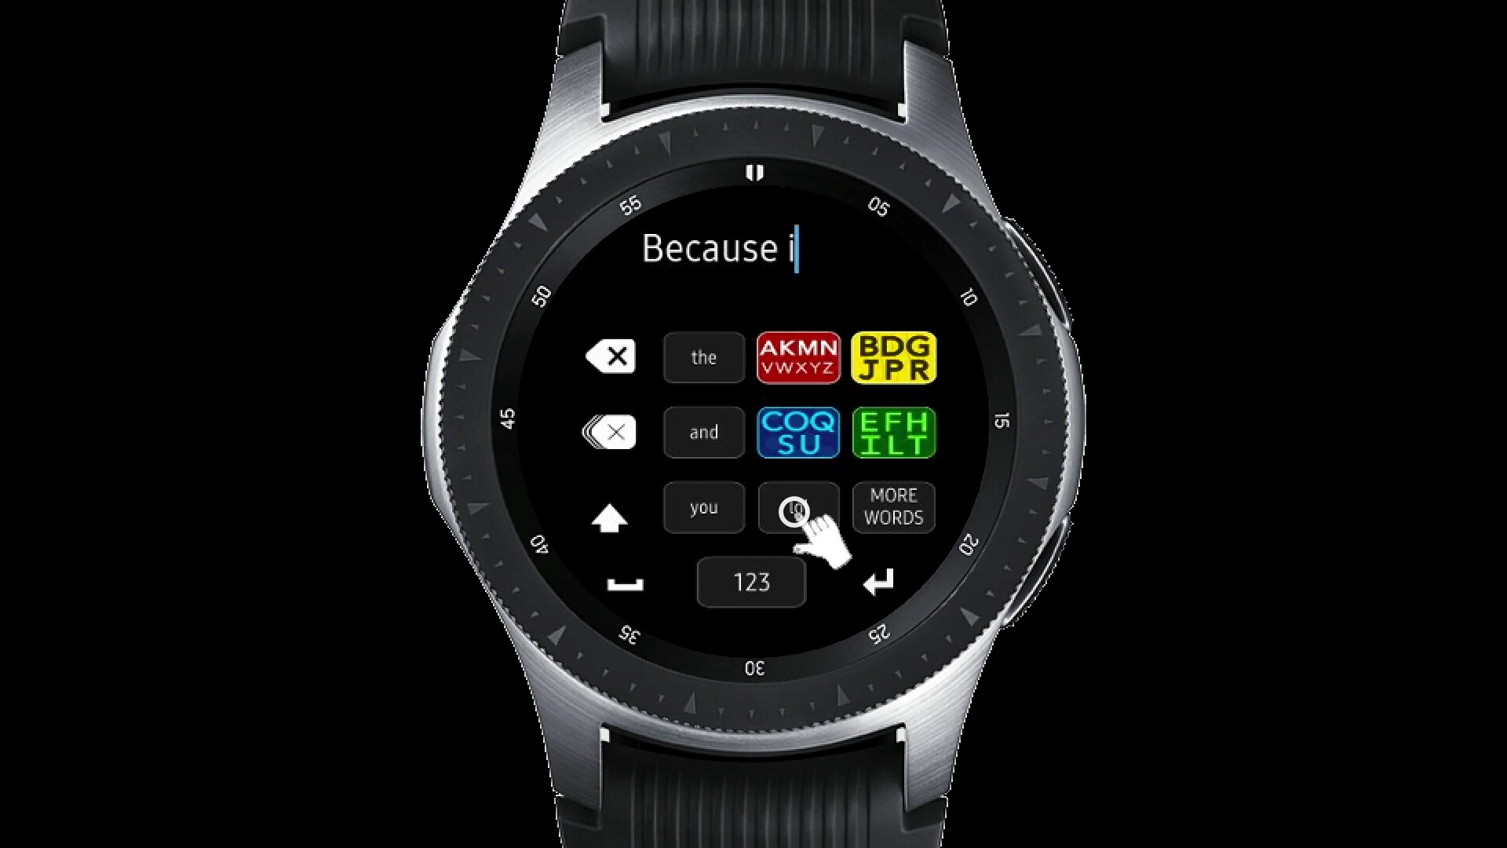
click(913, 355)
click(701, 431)
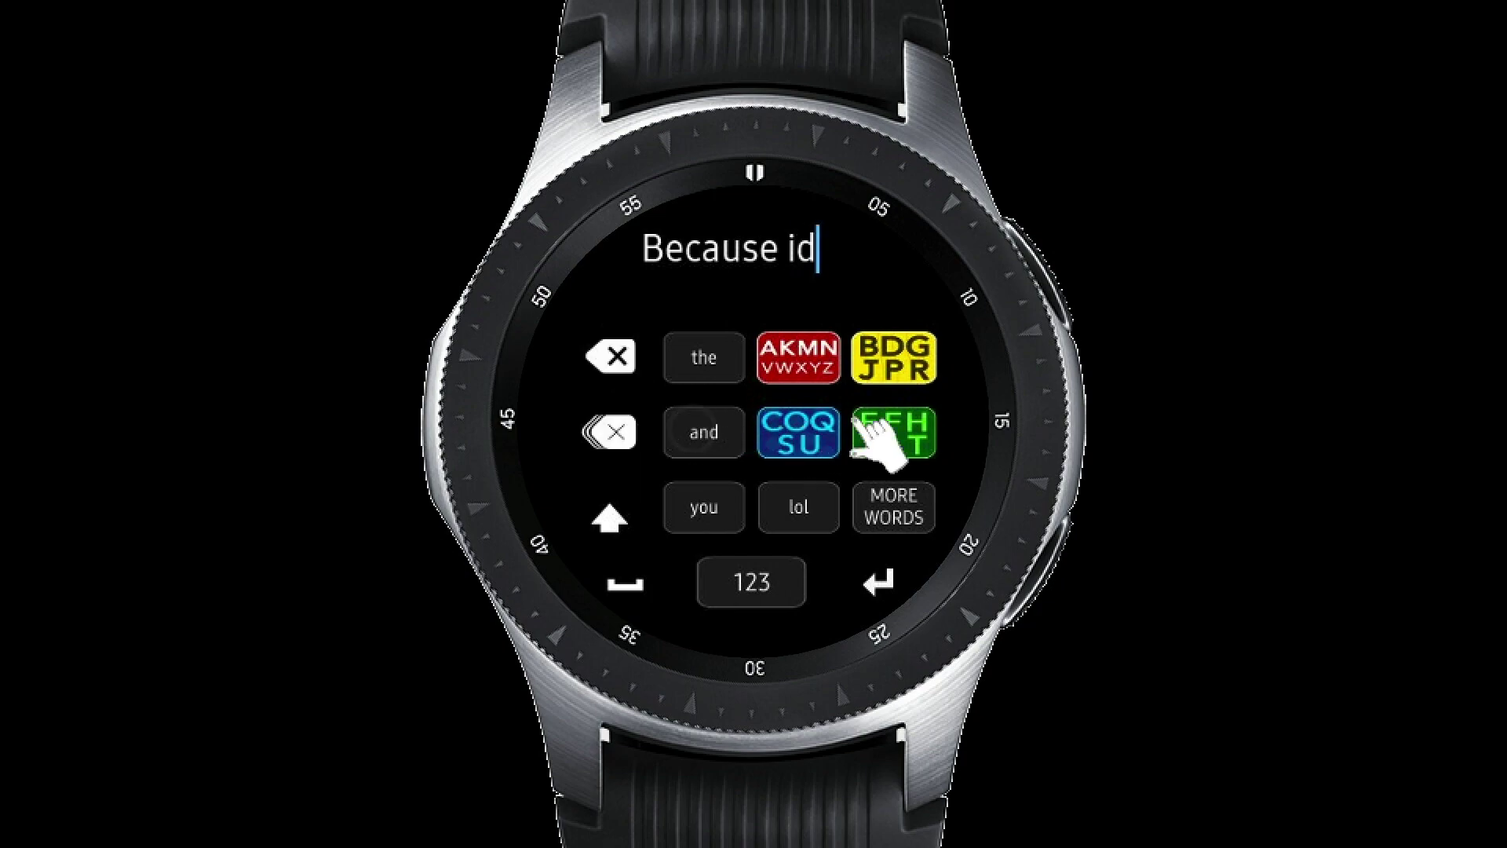
click(816, 362)
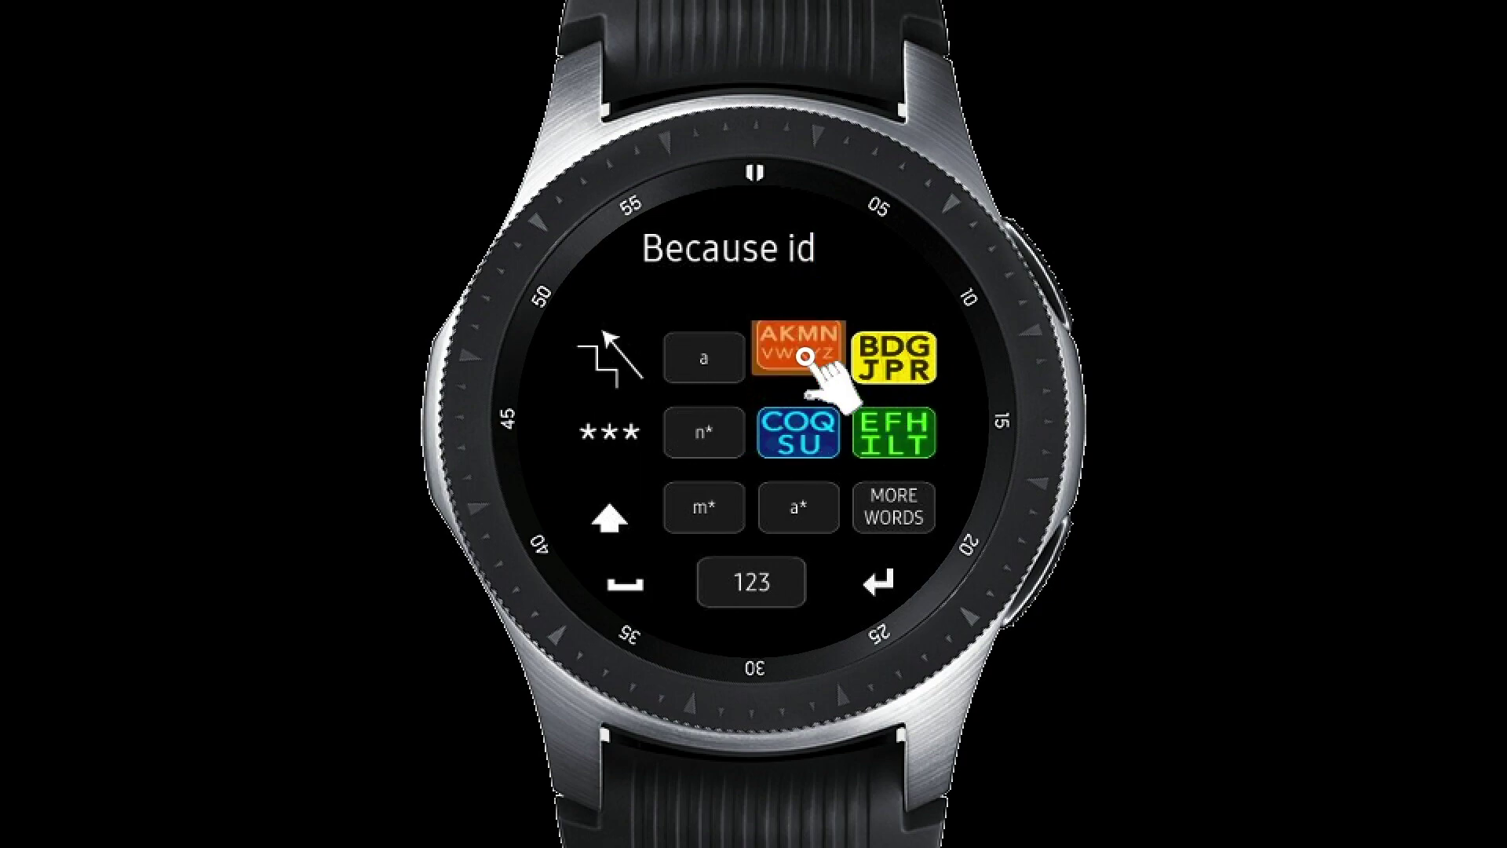
click(884, 491)
click(703, 431)
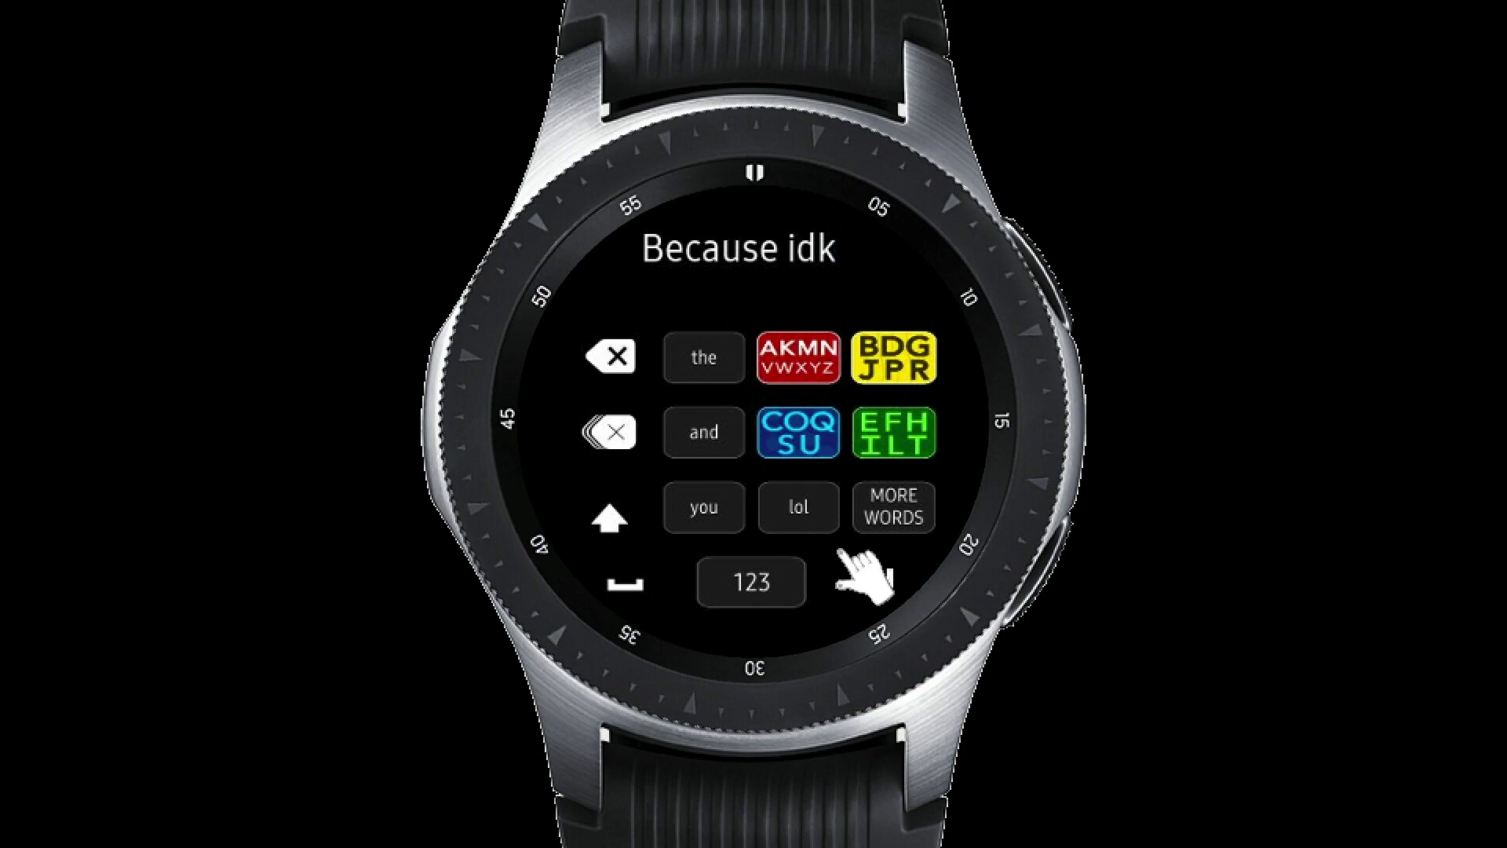
click(625, 584)
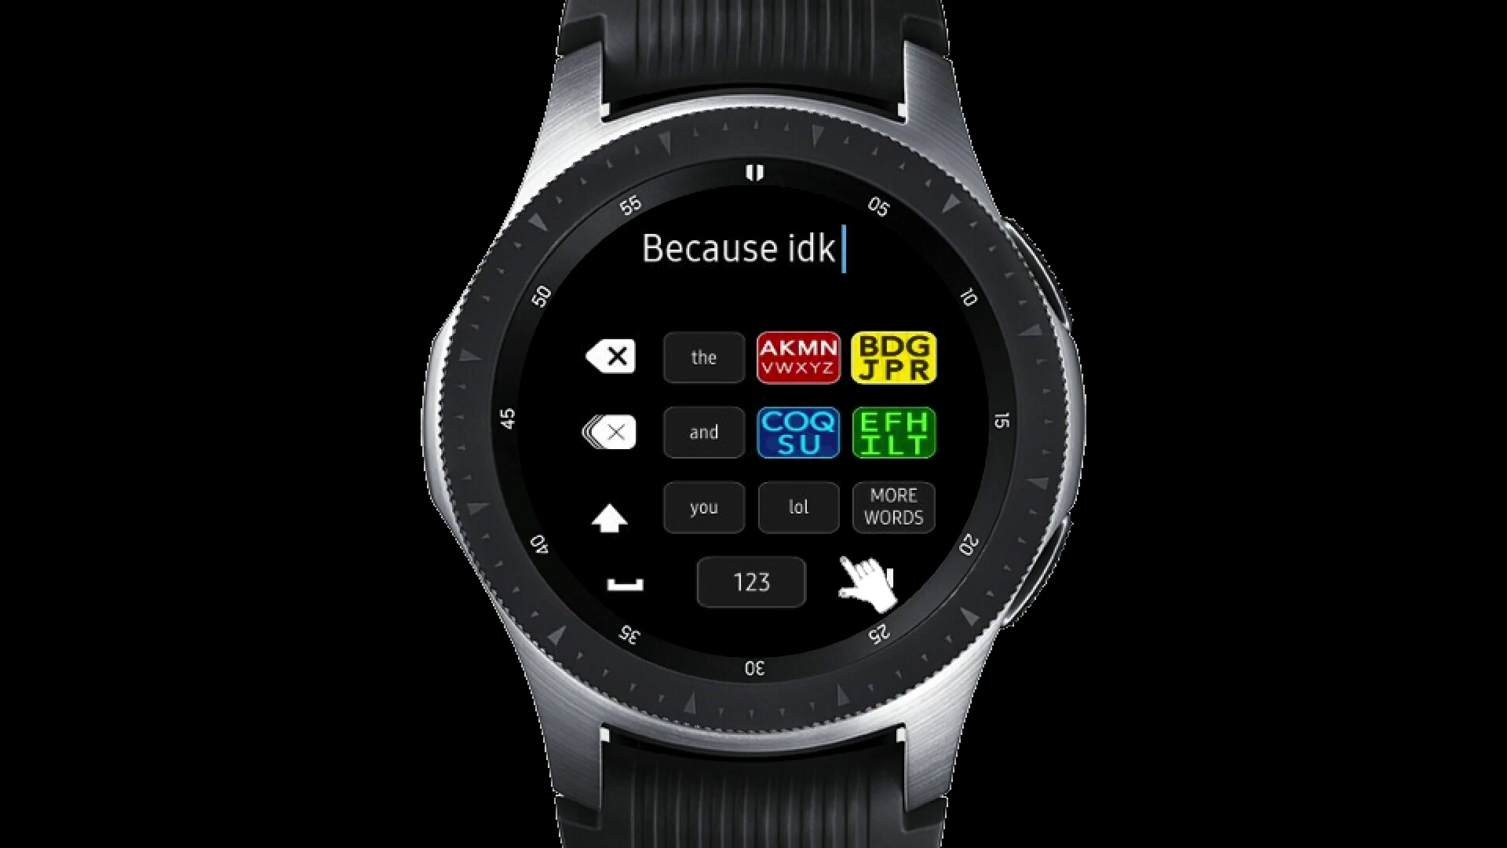
Step: Spell and pick 'bread', then add the 'ing' ending to make 'breading'
click(897, 358)
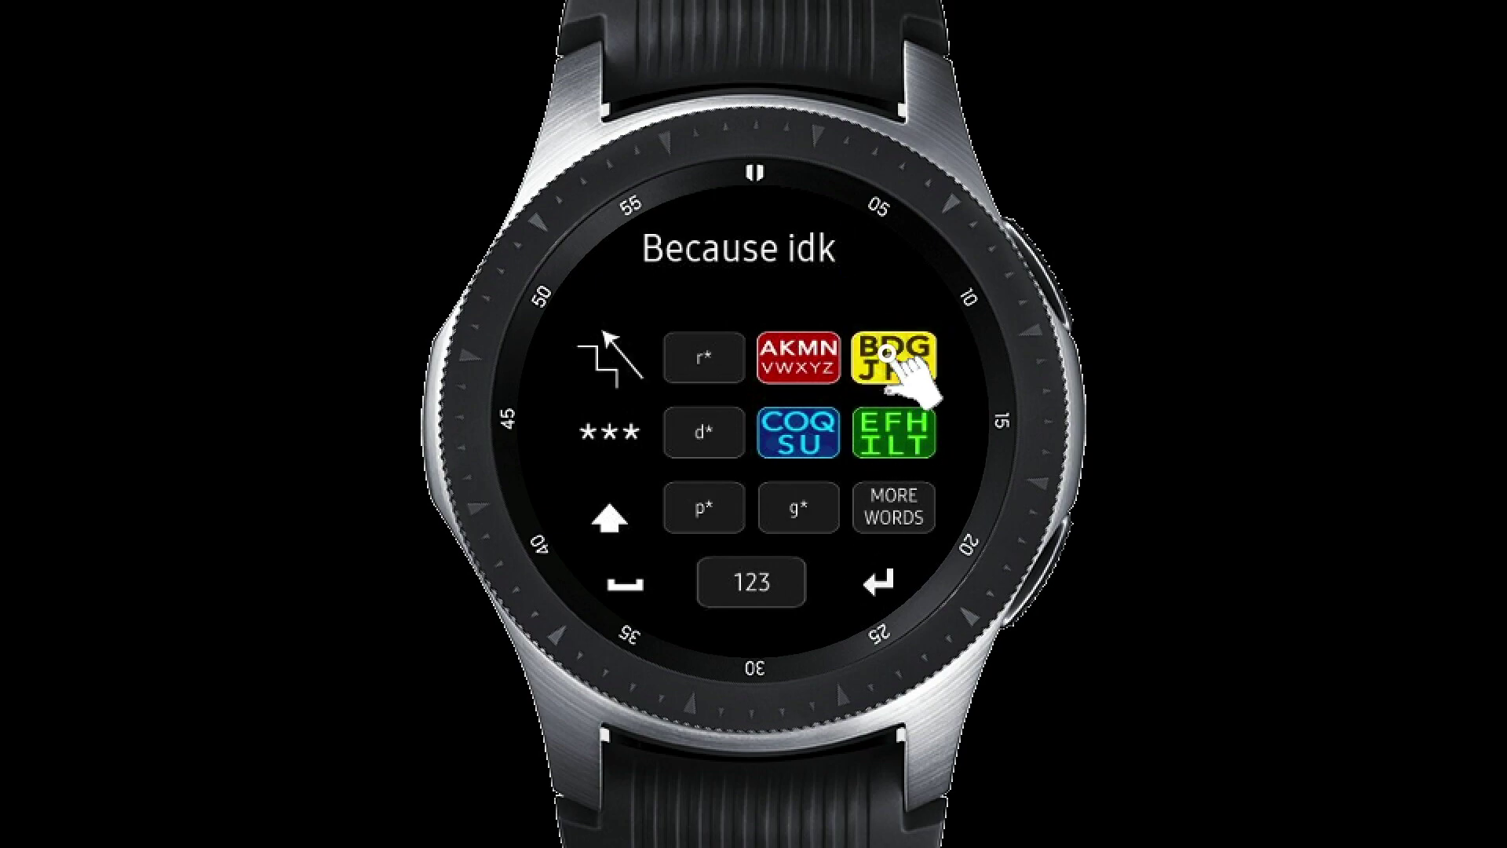
click(896, 360)
click(887, 433)
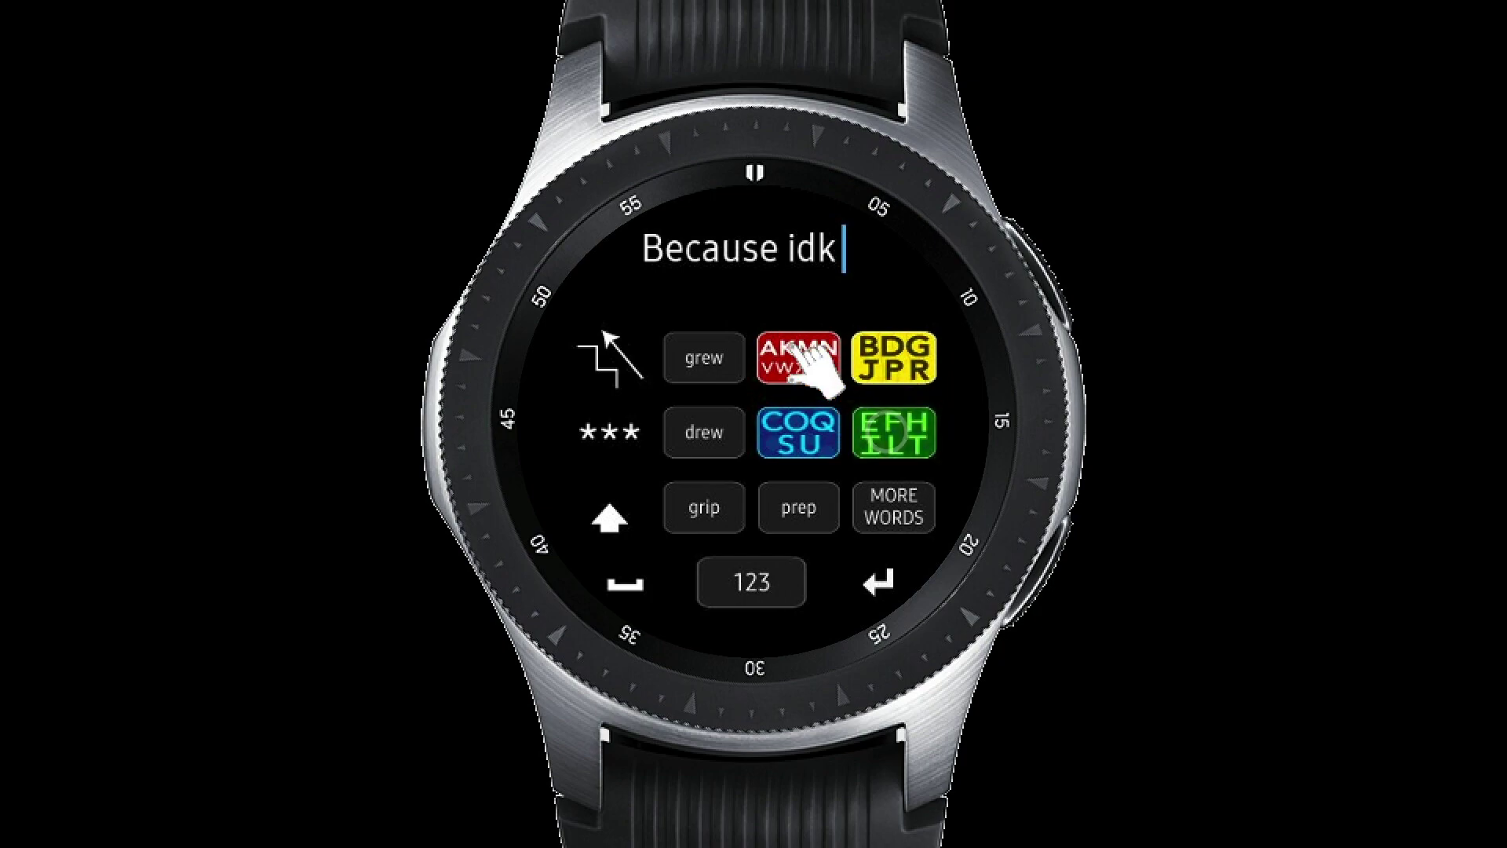
click(831, 349)
click(901, 341)
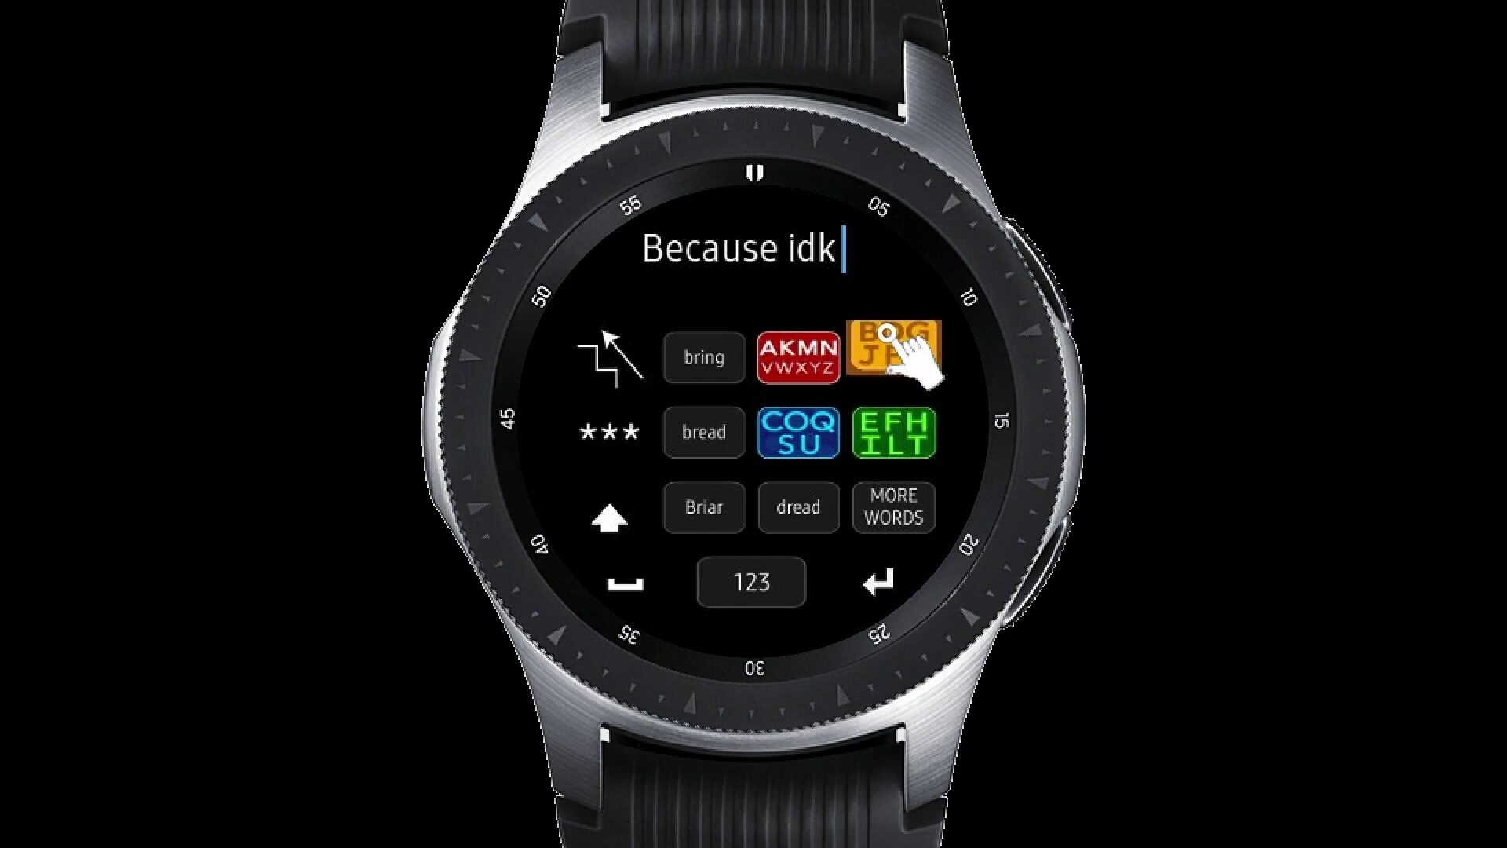
click(684, 420)
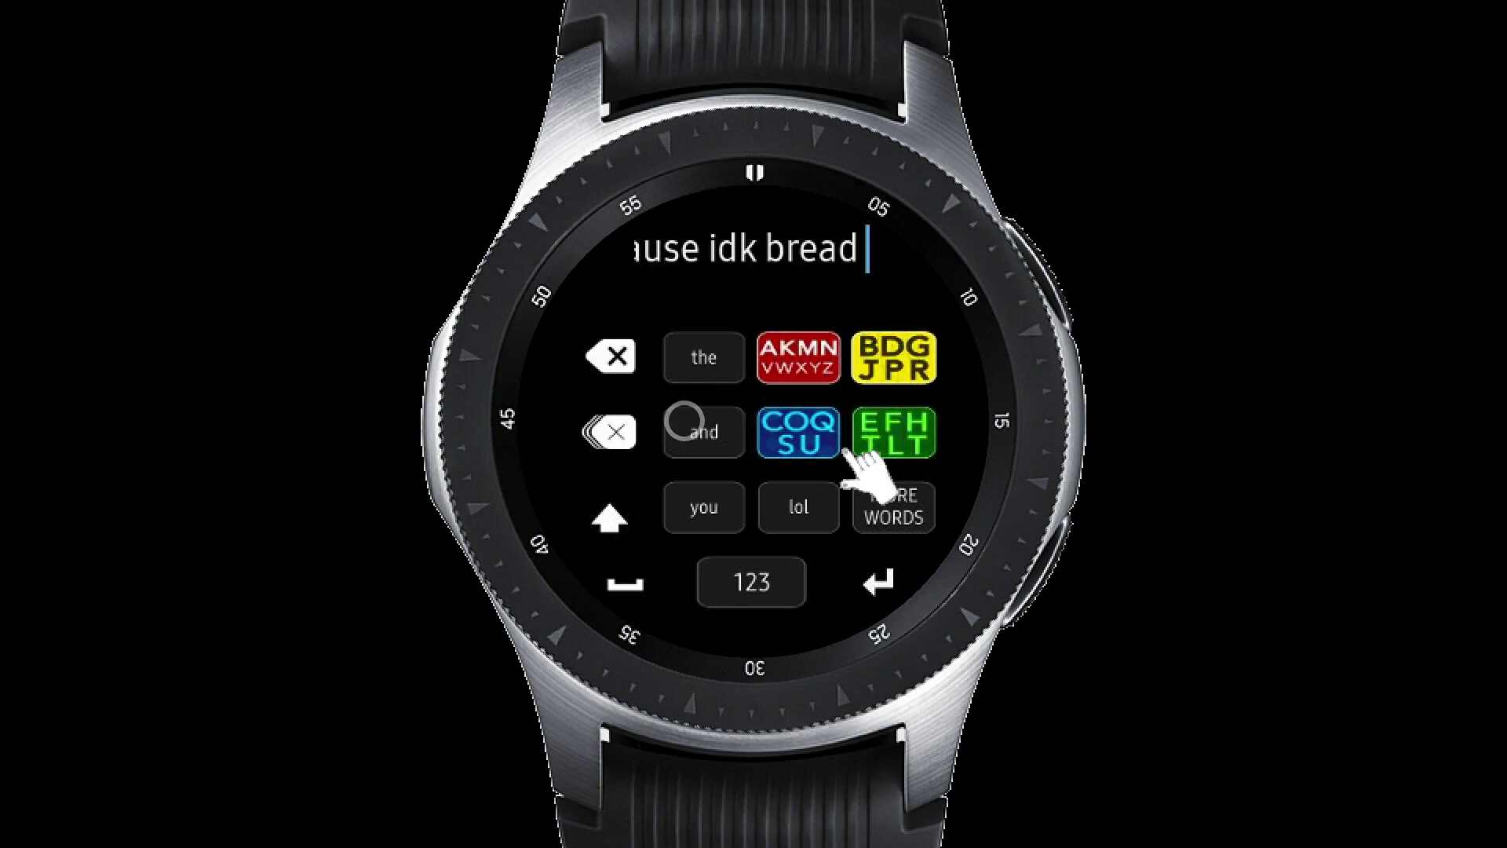
click(901, 510)
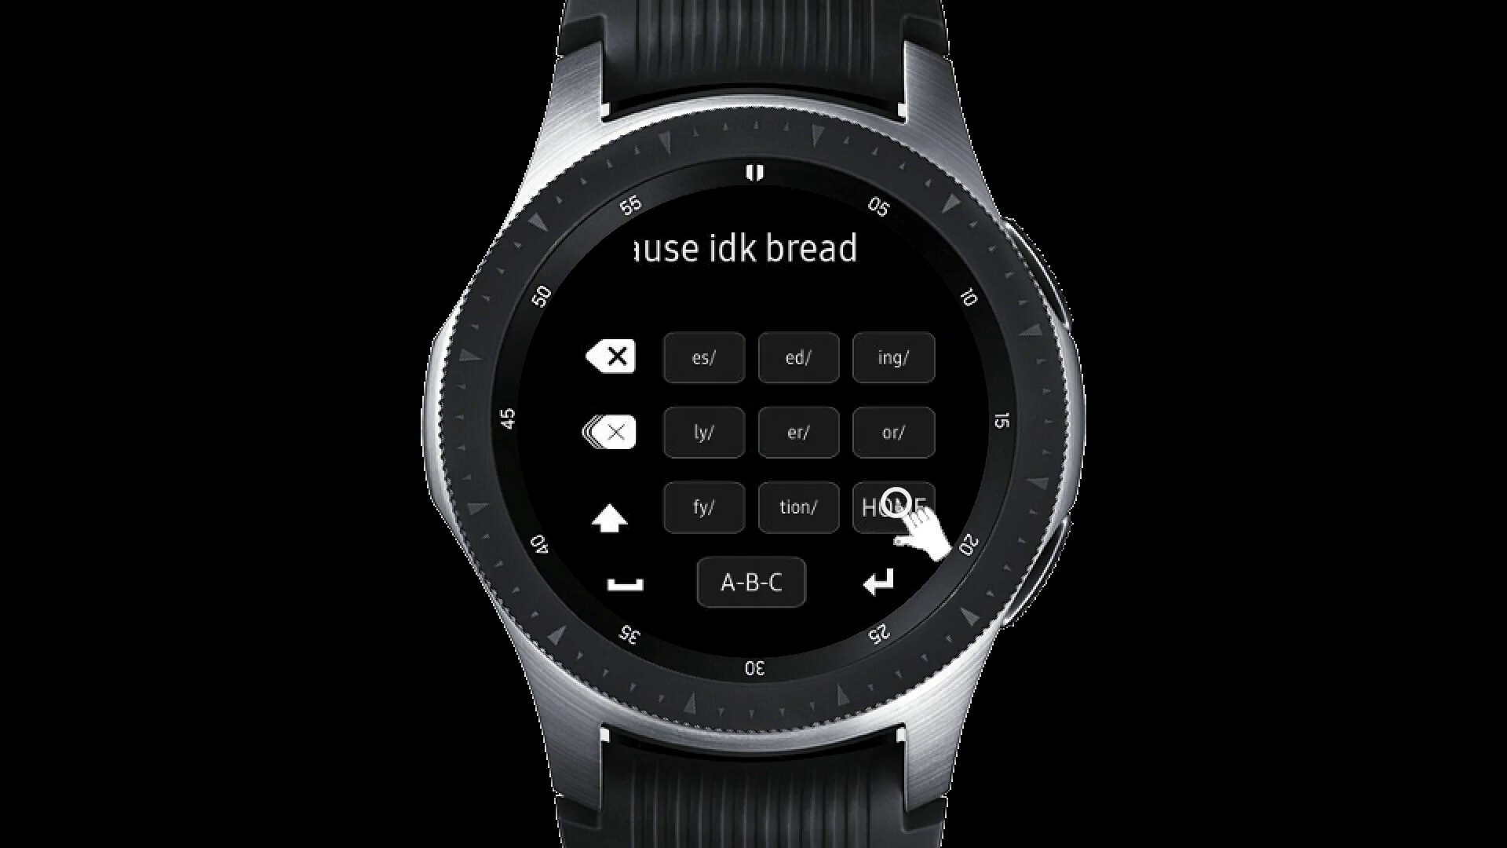
click(901, 363)
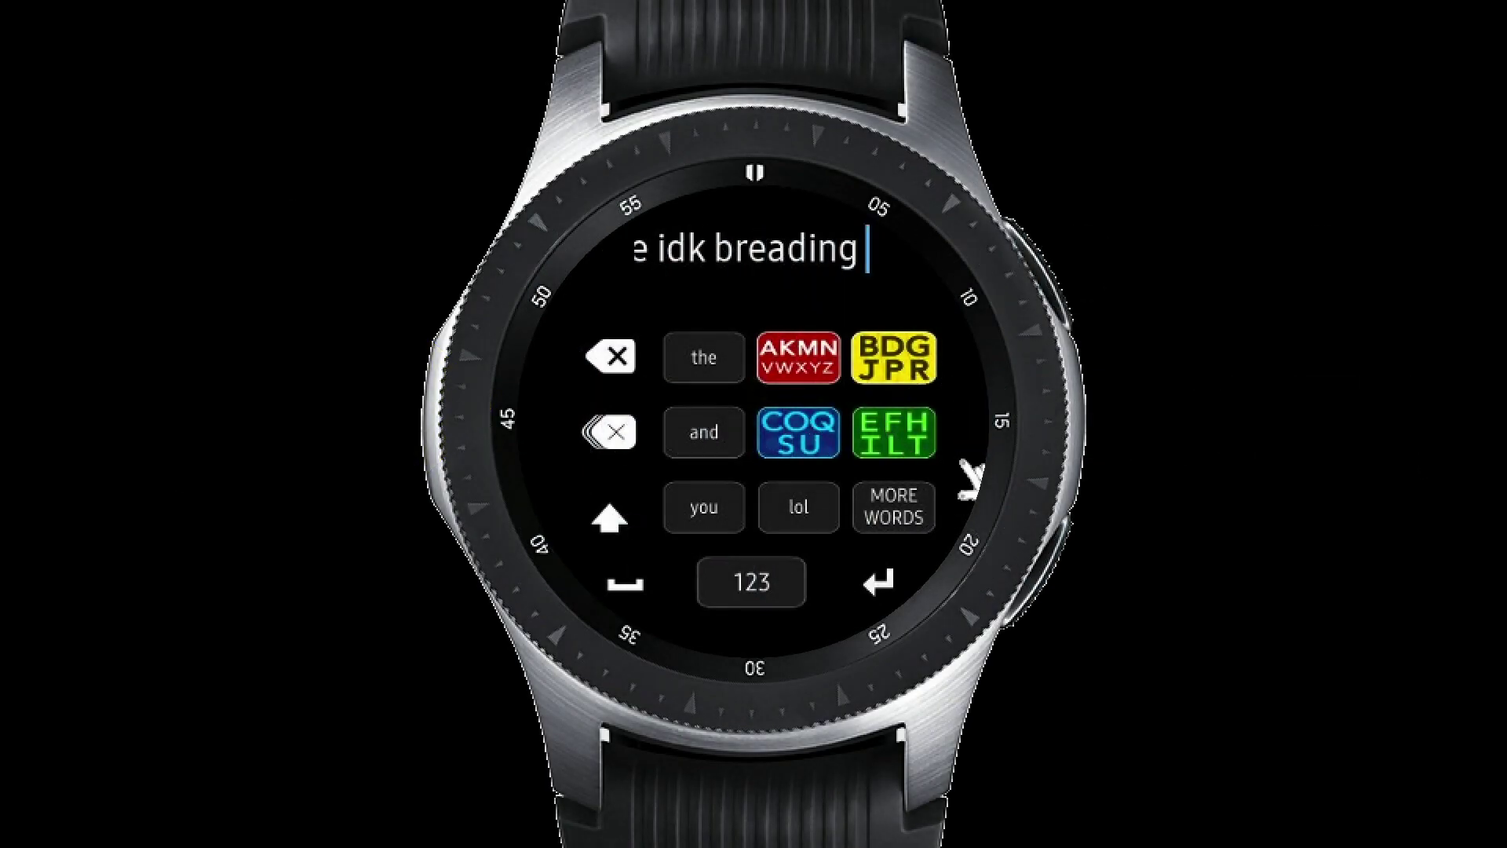
Step: Start the next word with c-o-q-s-u and e letter groups, offering 'such', 'cost', 'cool', 'soul'
click(811, 445)
click(804, 437)
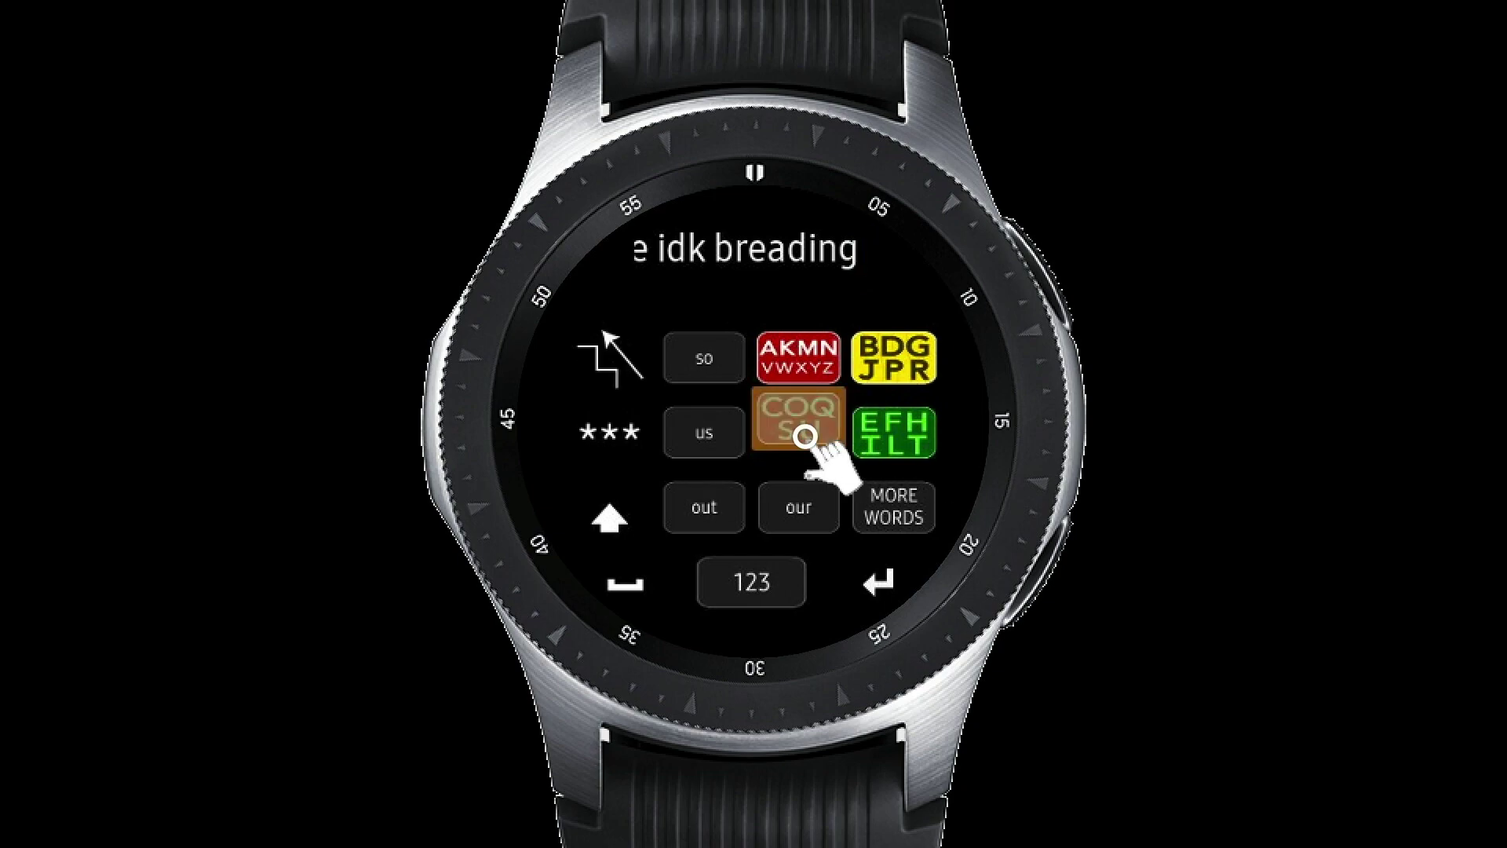
click(804, 438)
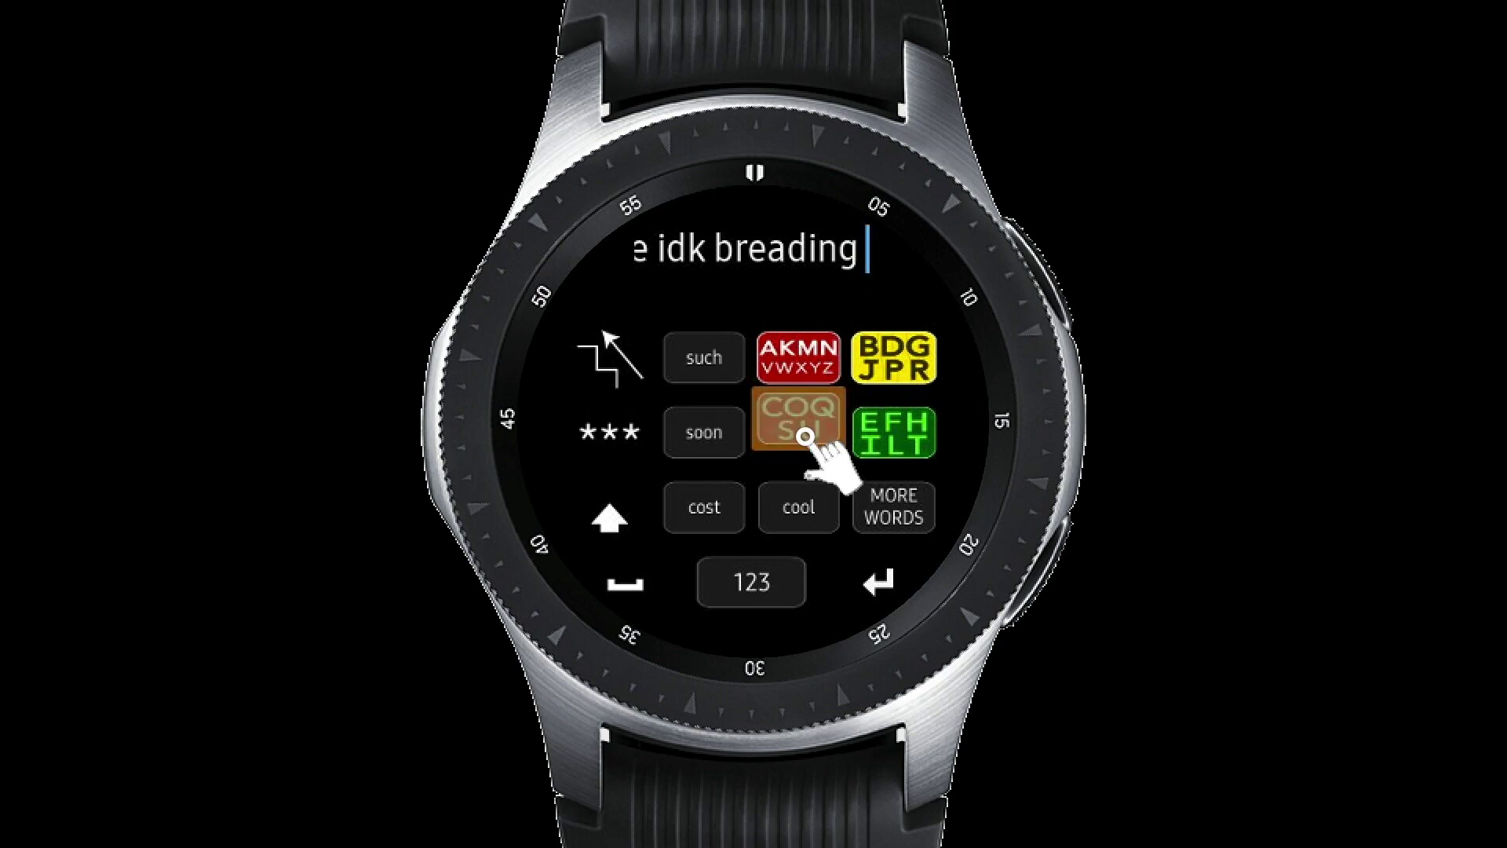
click(913, 449)
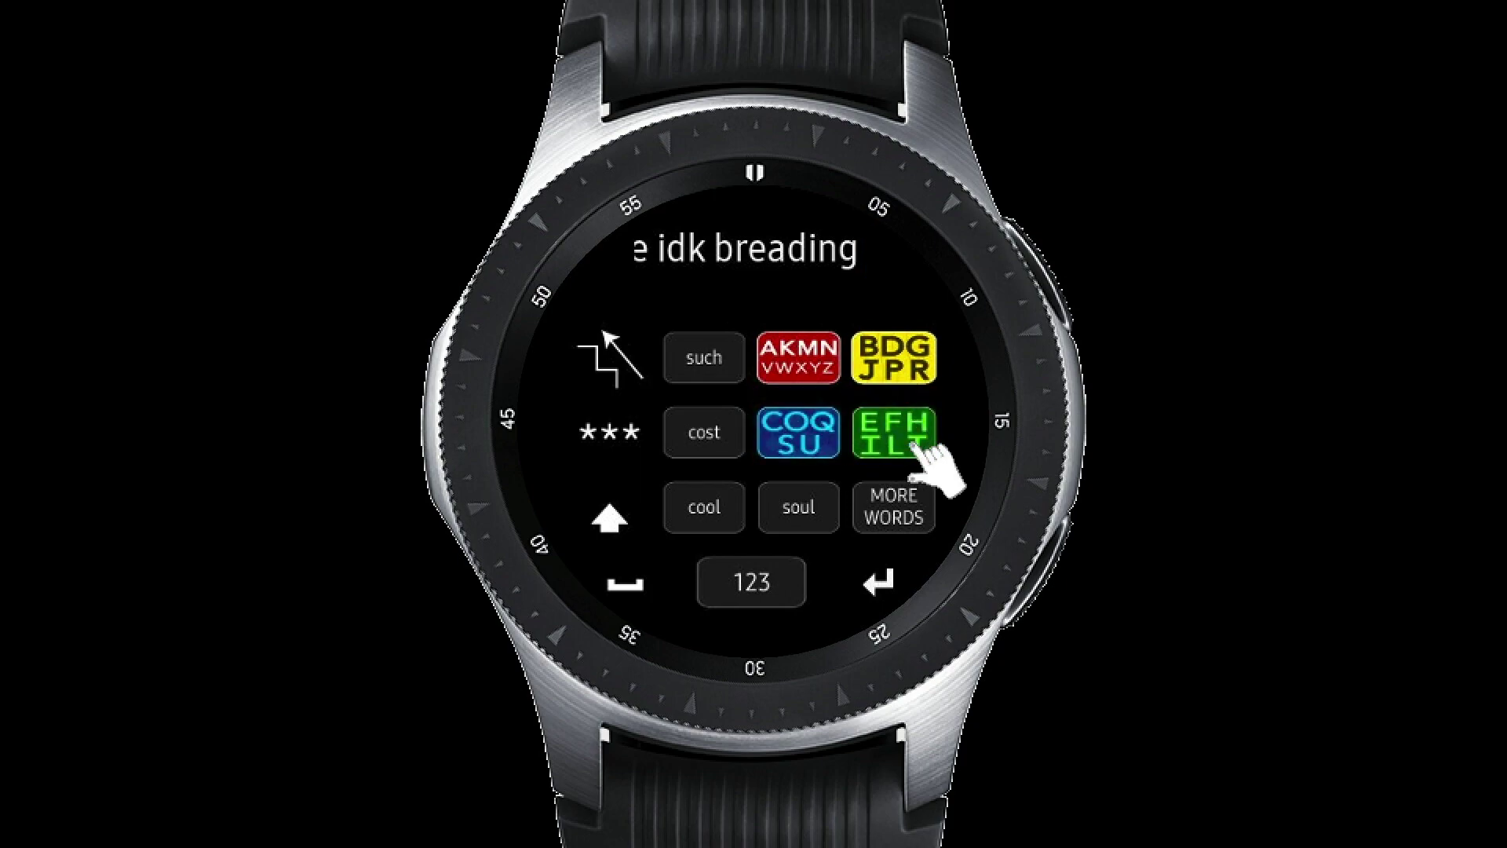
Step: Pick 'ouch' from the extra suggestions, then enter letter groups toward 'creole'
click(897, 503)
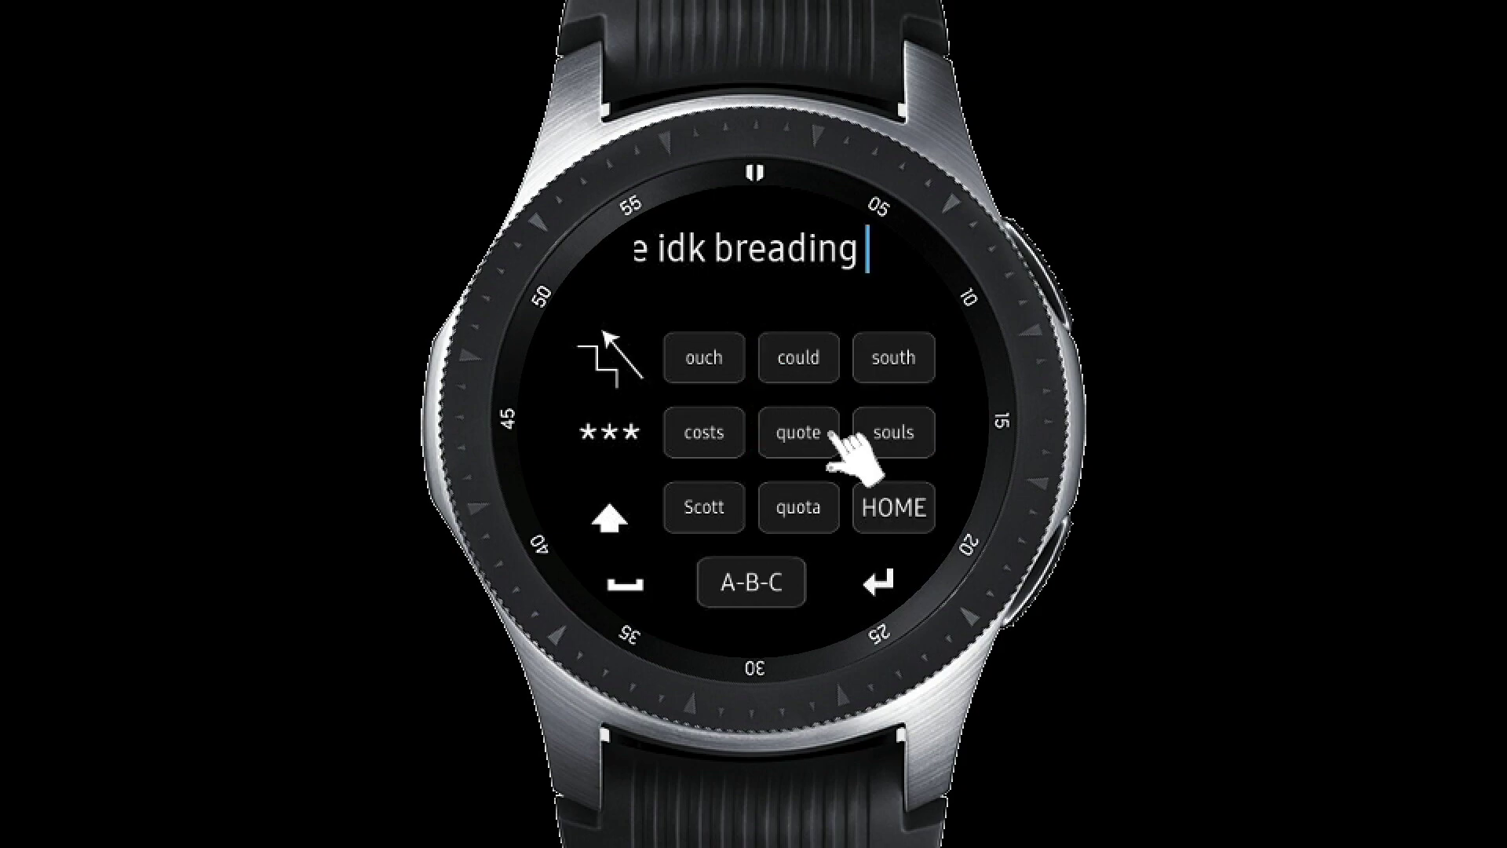
click(715, 357)
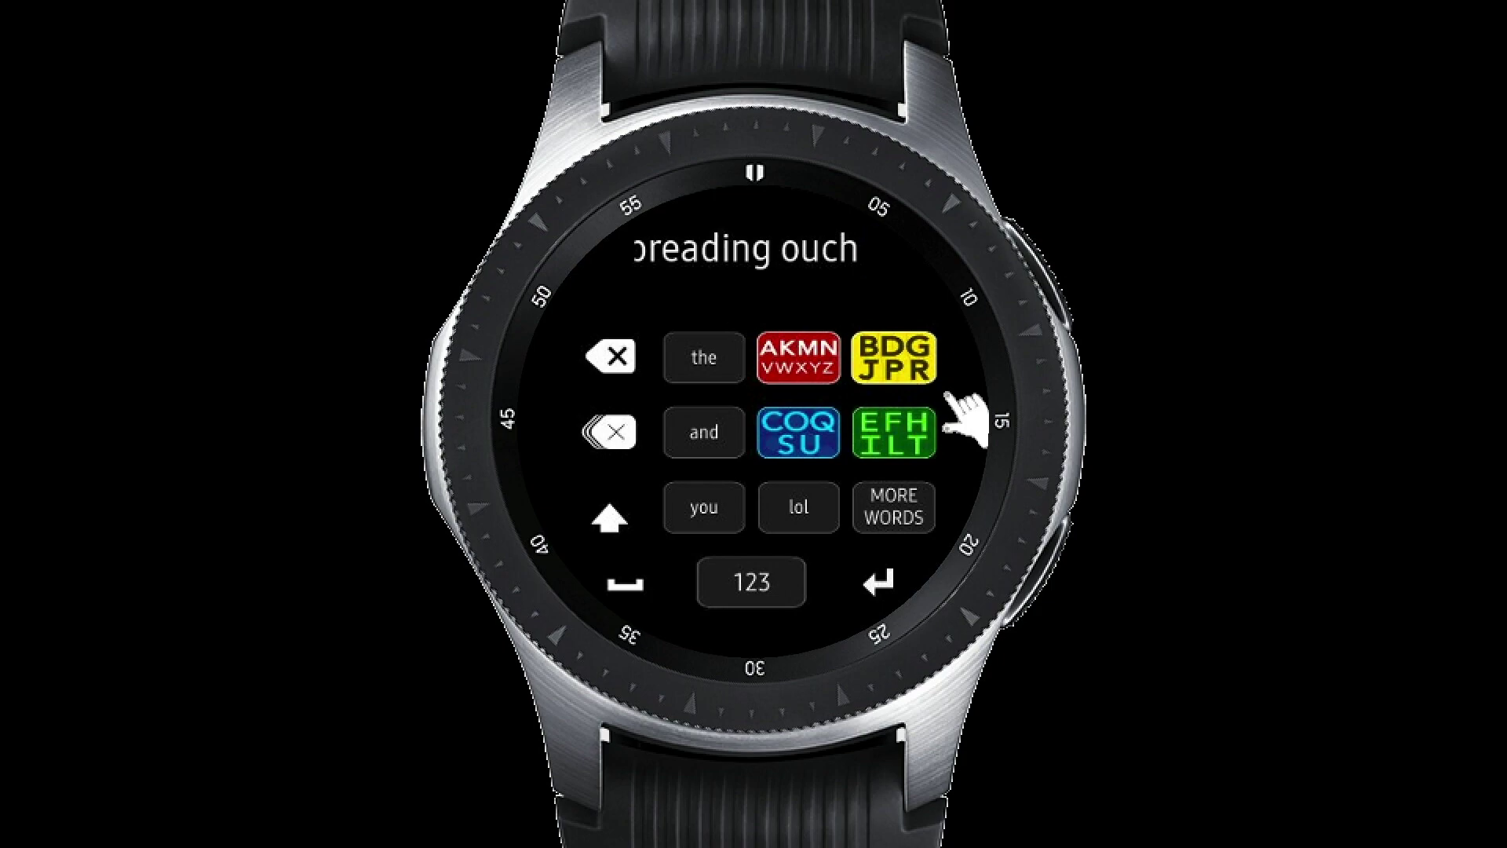
click(793, 426)
click(854, 366)
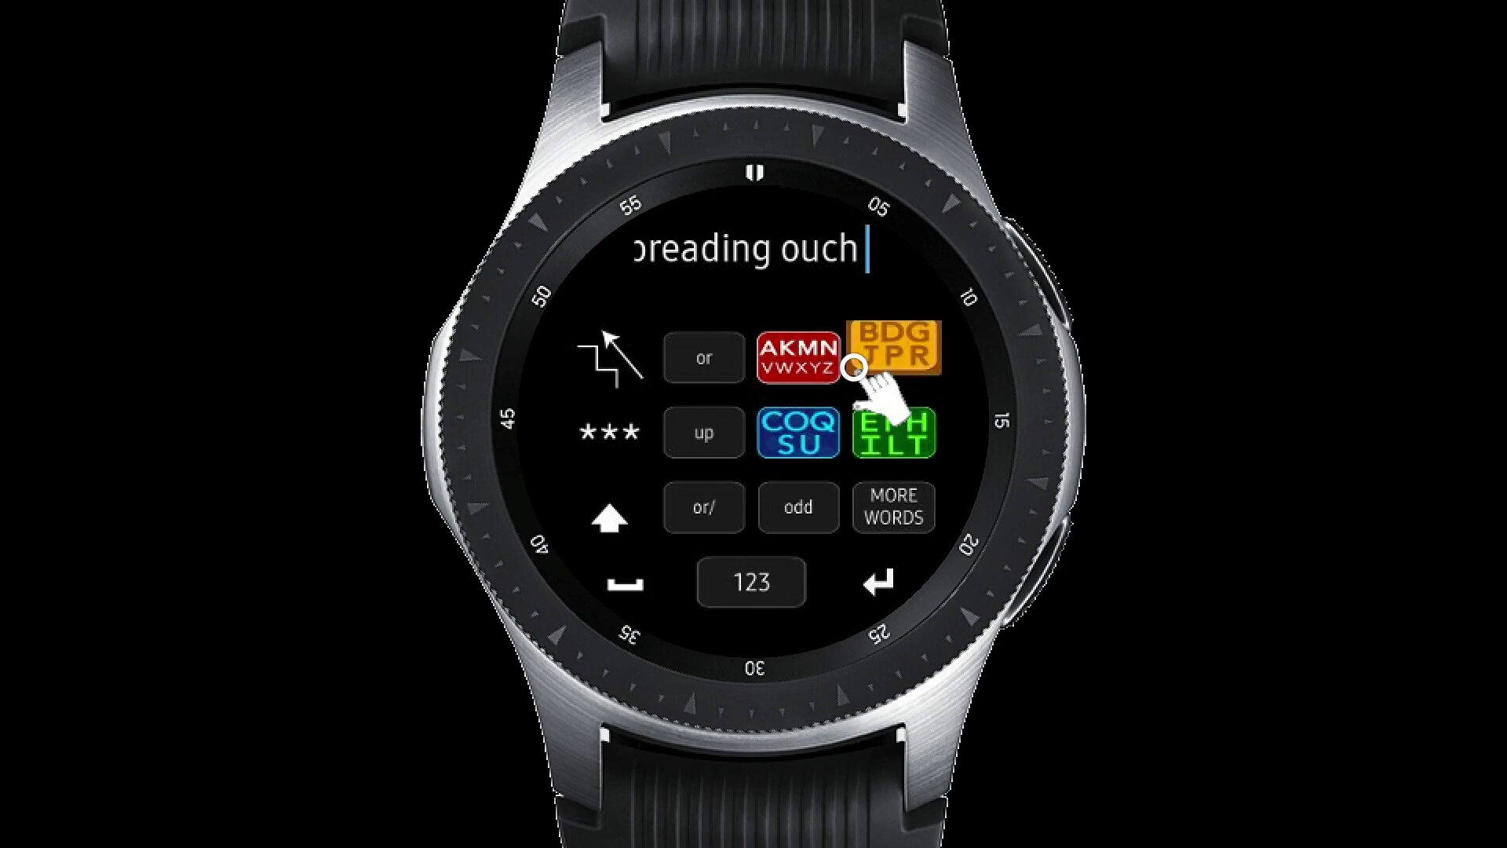
click(865, 428)
click(794, 430)
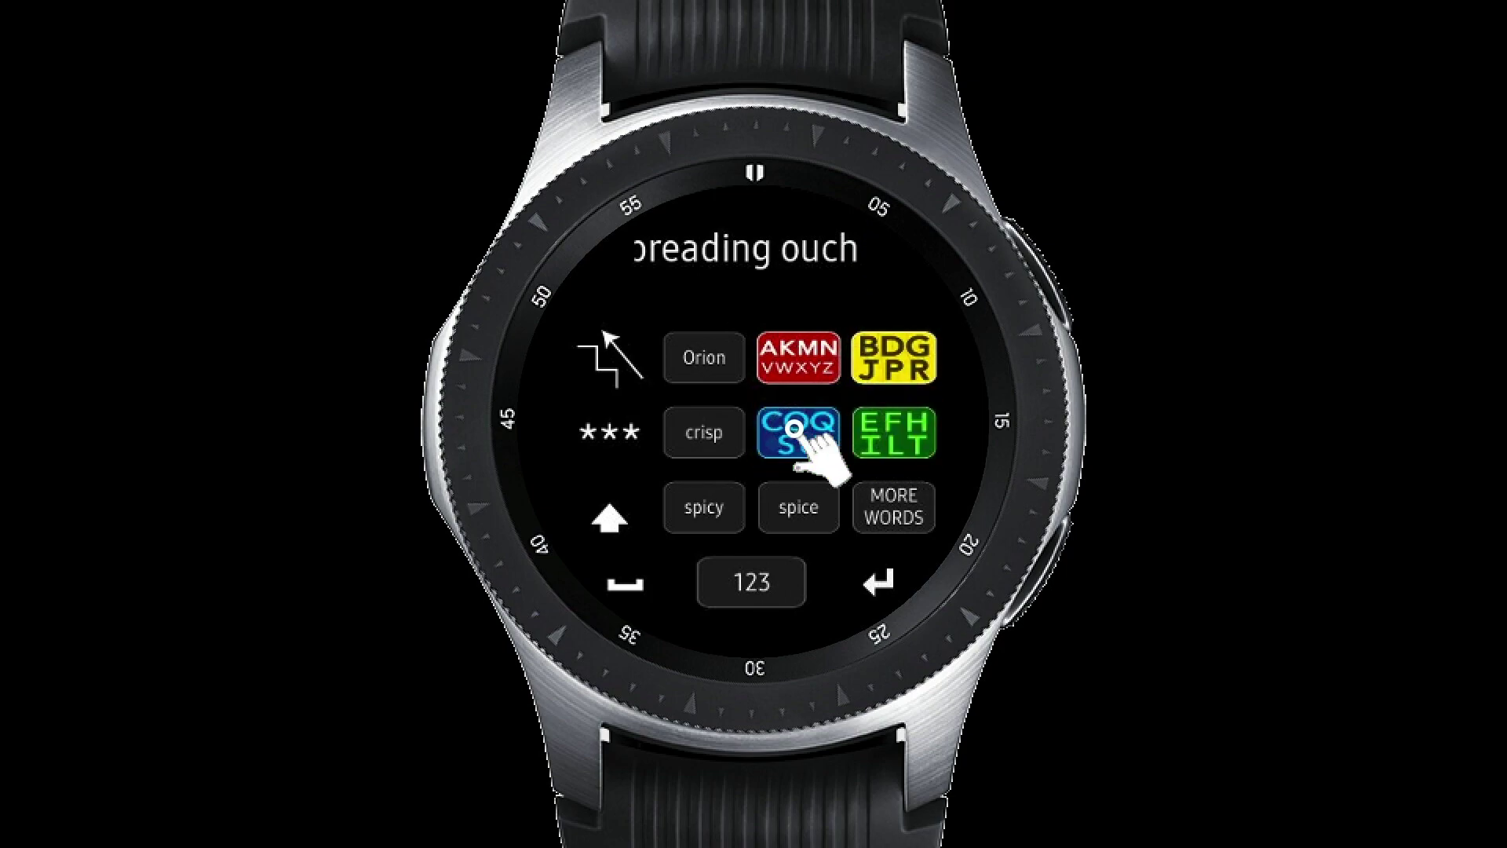
click(795, 430)
click(890, 428)
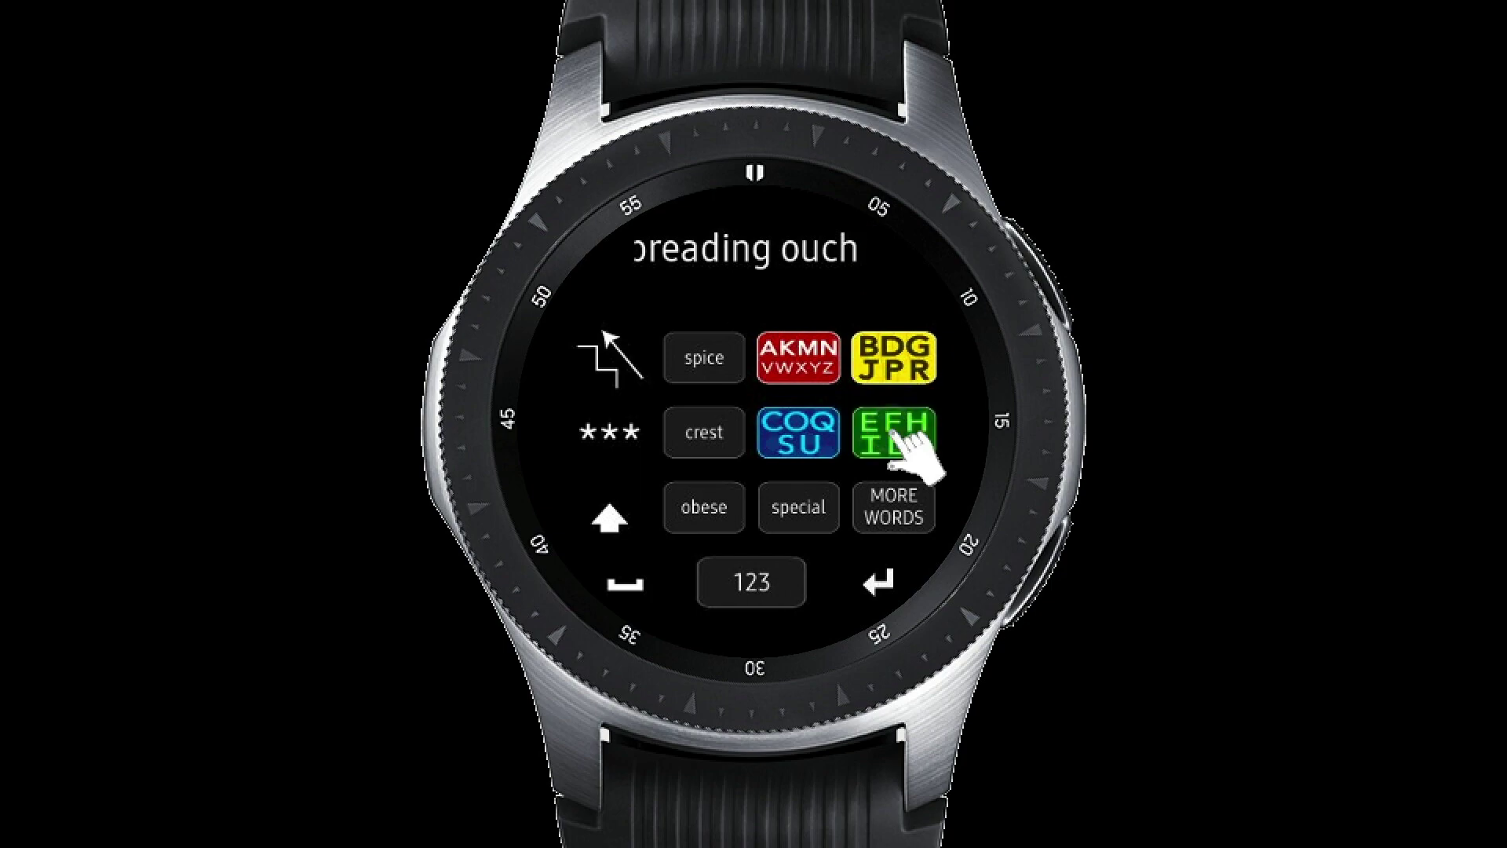
click(892, 496)
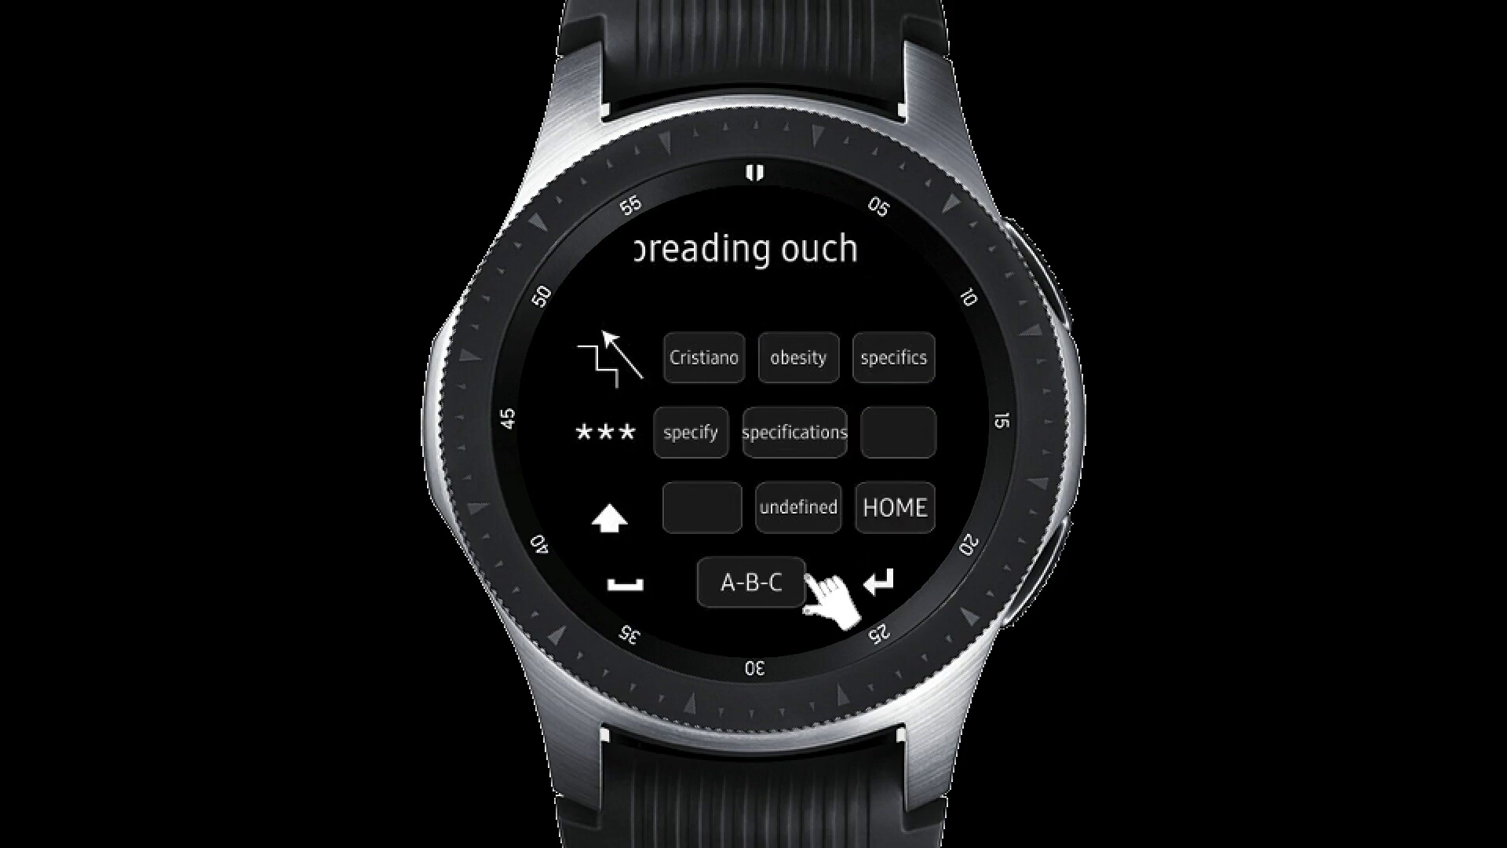
Step: Switch to single-letter entry and type 'creo'
click(746, 581)
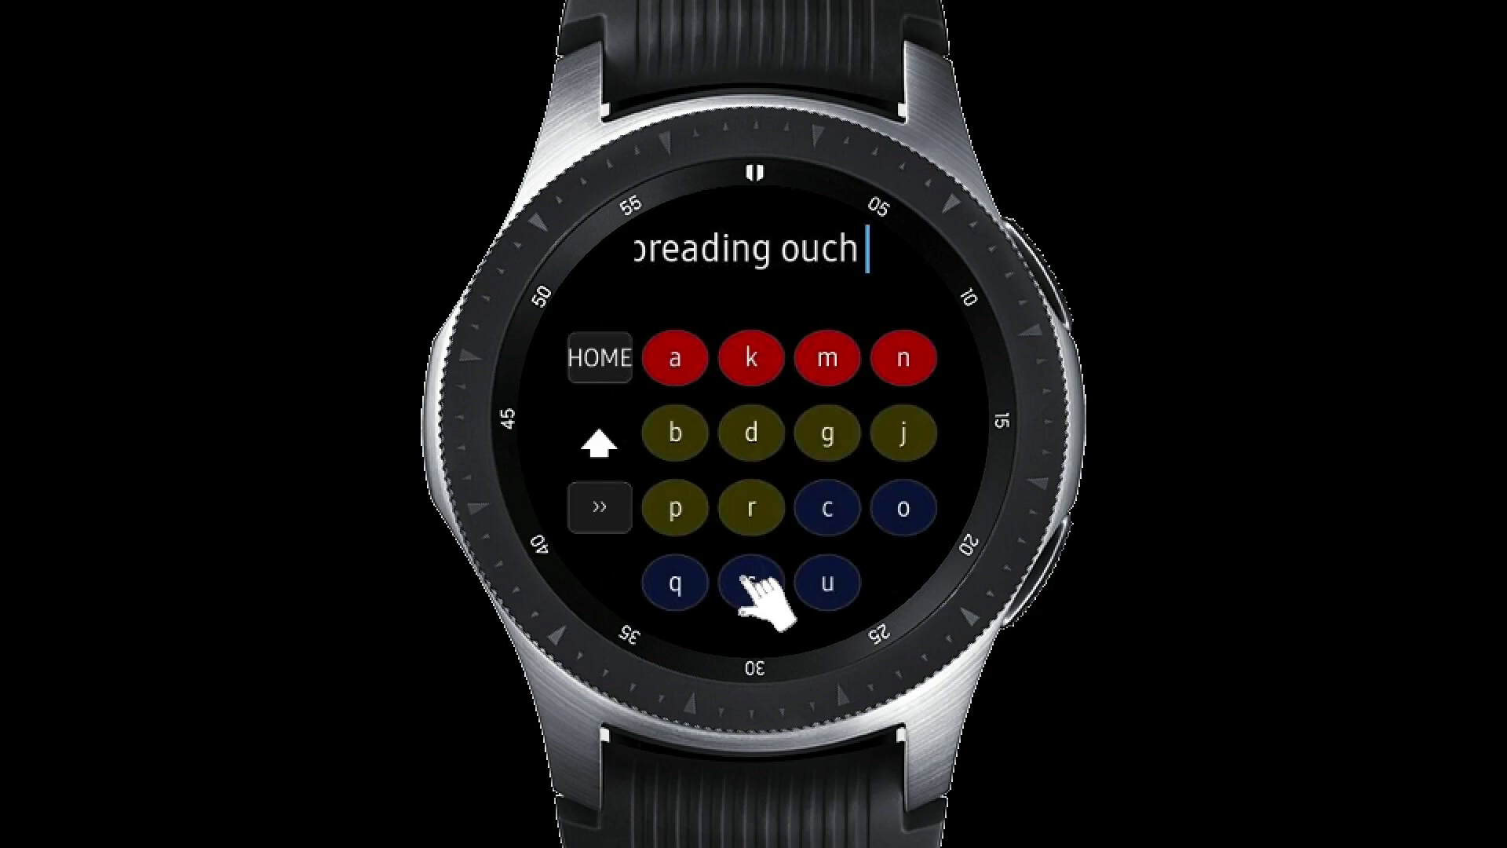
click(587, 506)
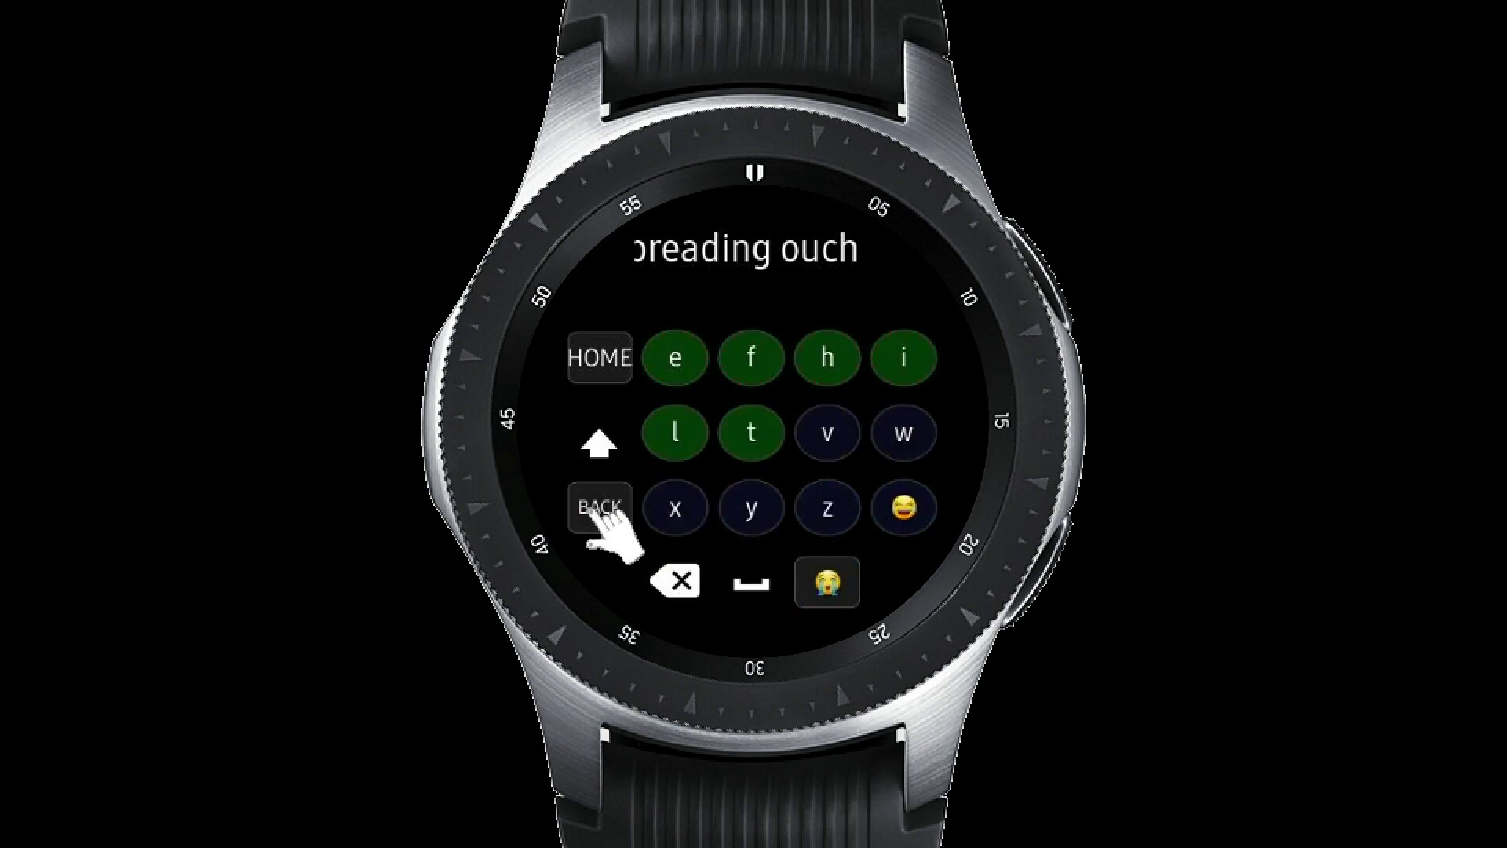
click(595, 508)
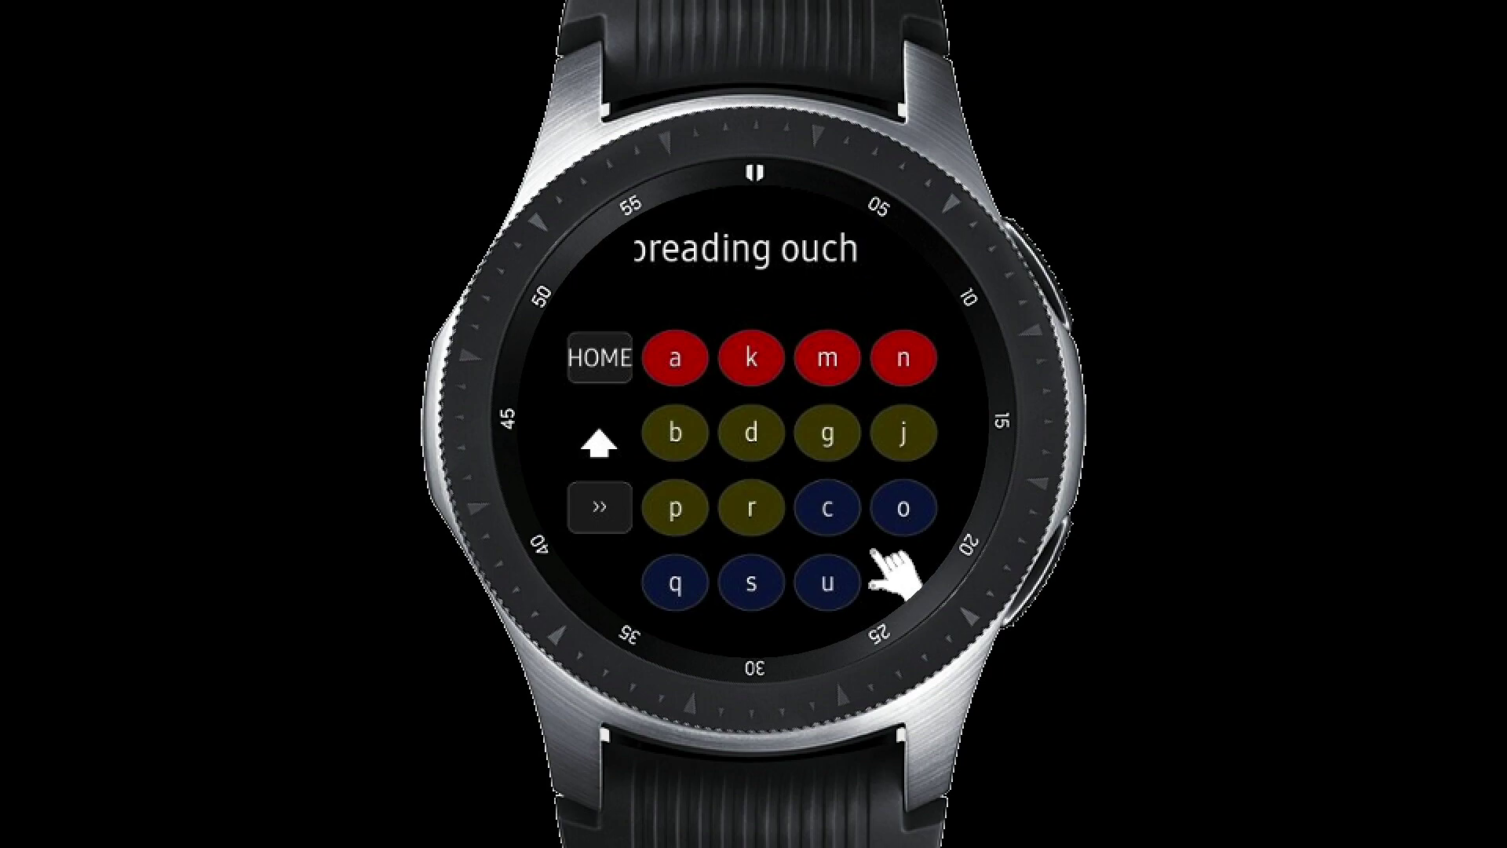
click(827, 506)
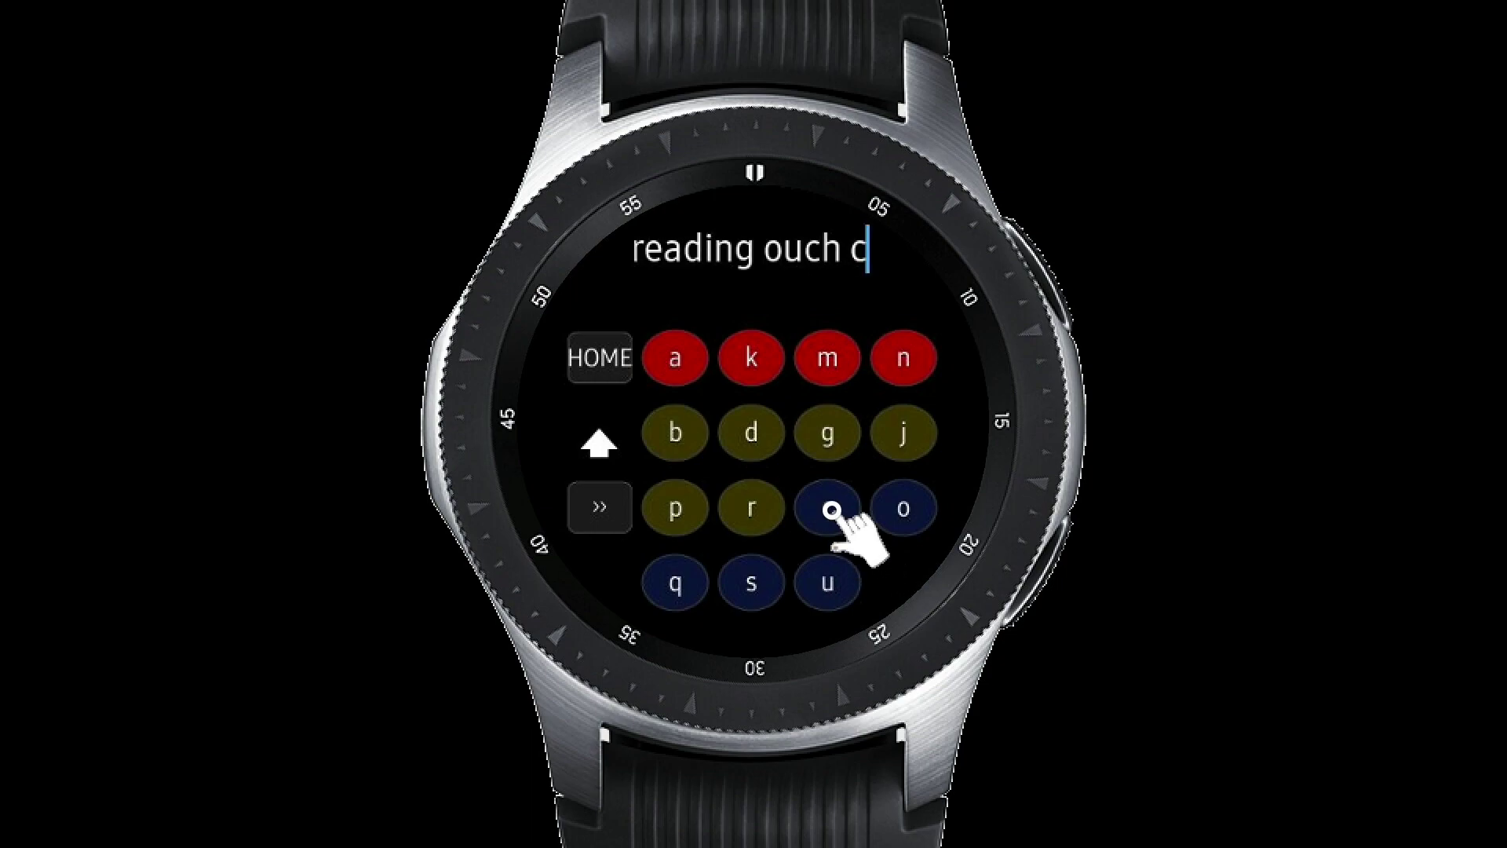
click(759, 506)
click(599, 506)
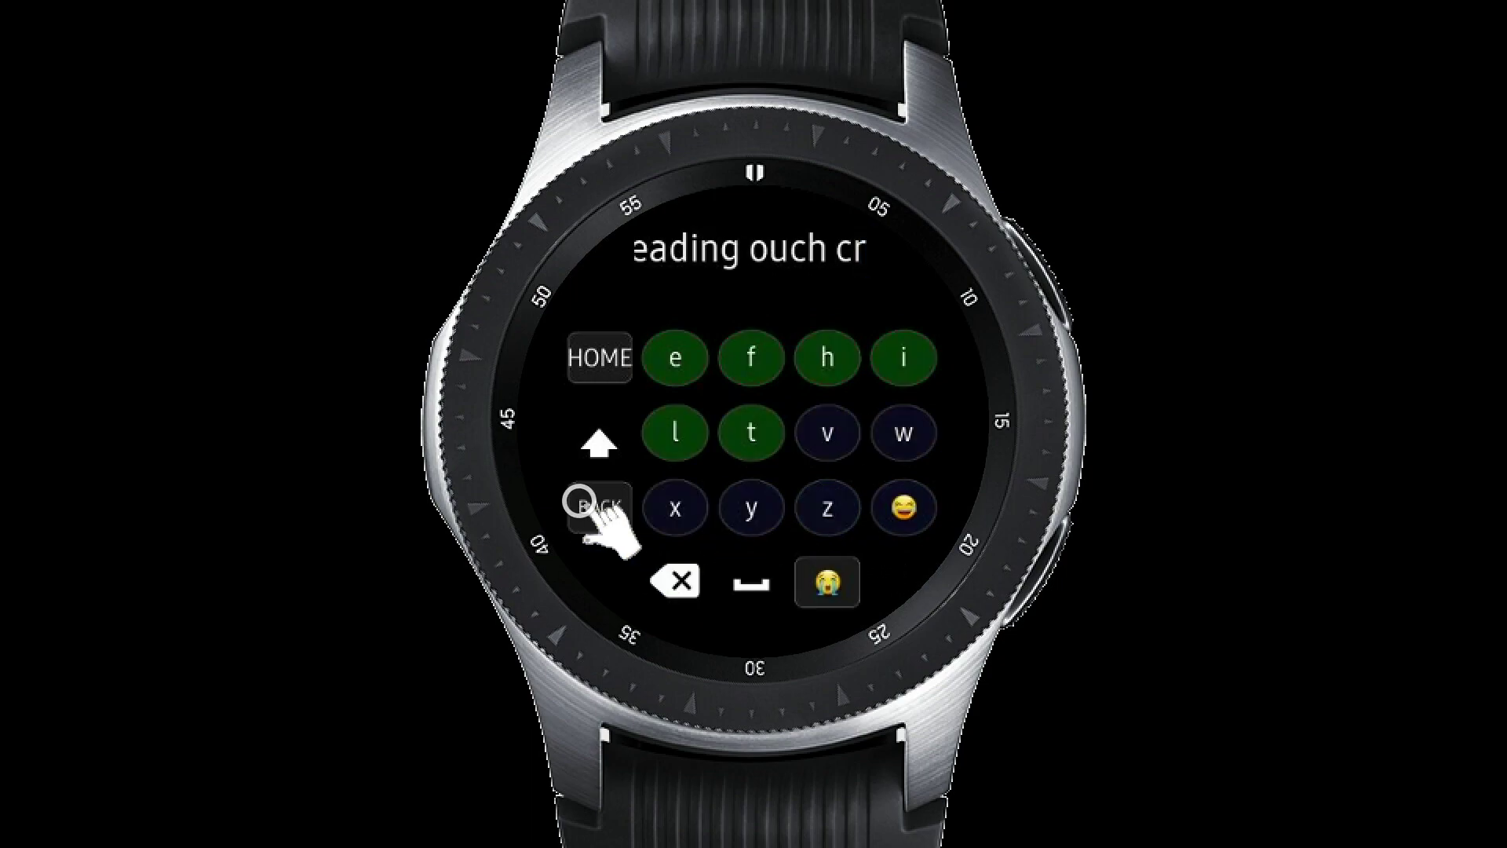
click(677, 374)
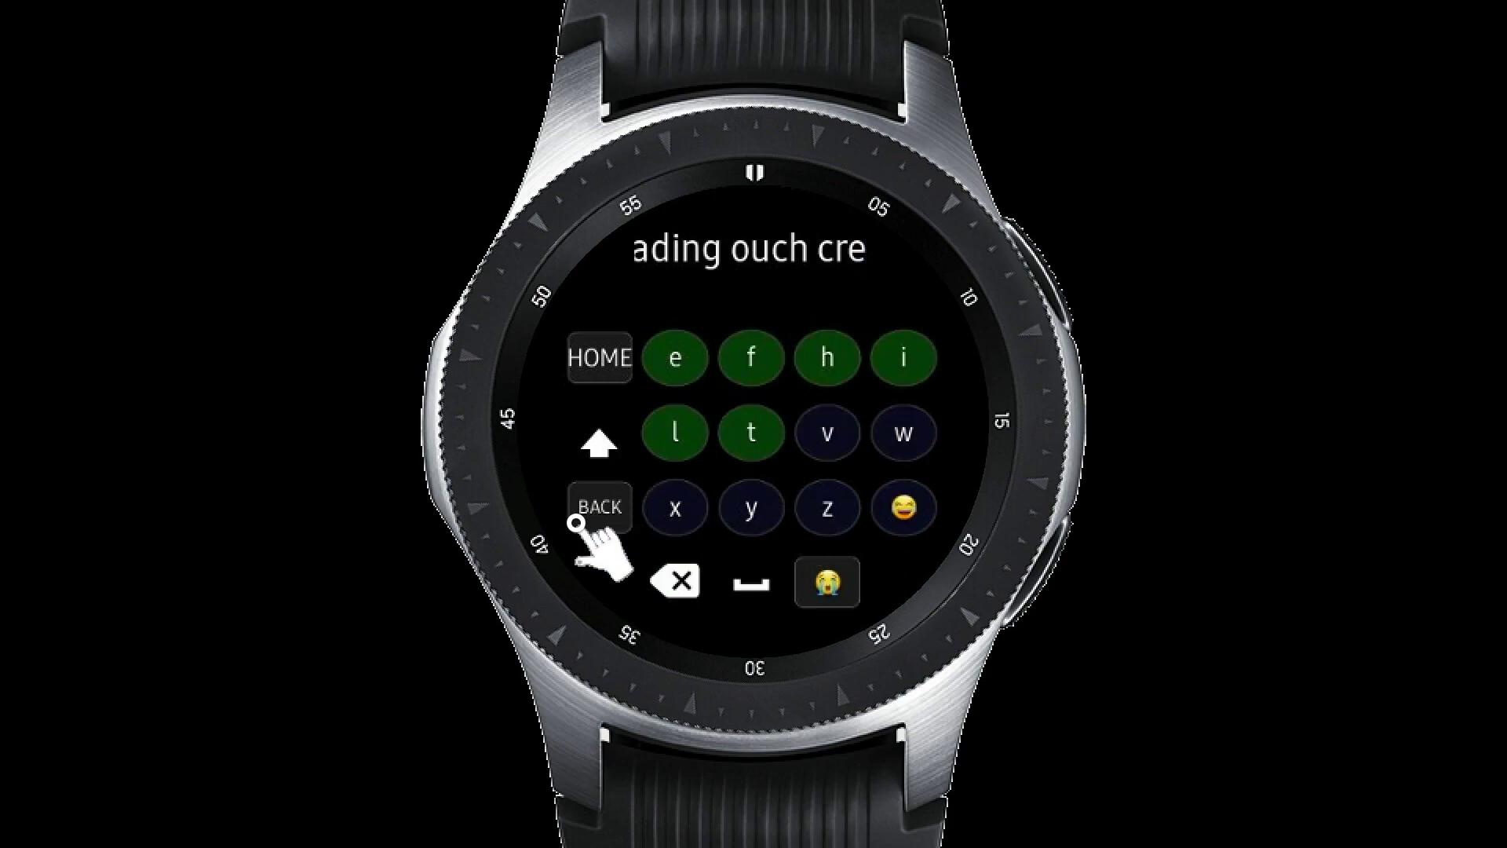
click(599, 507)
click(903, 506)
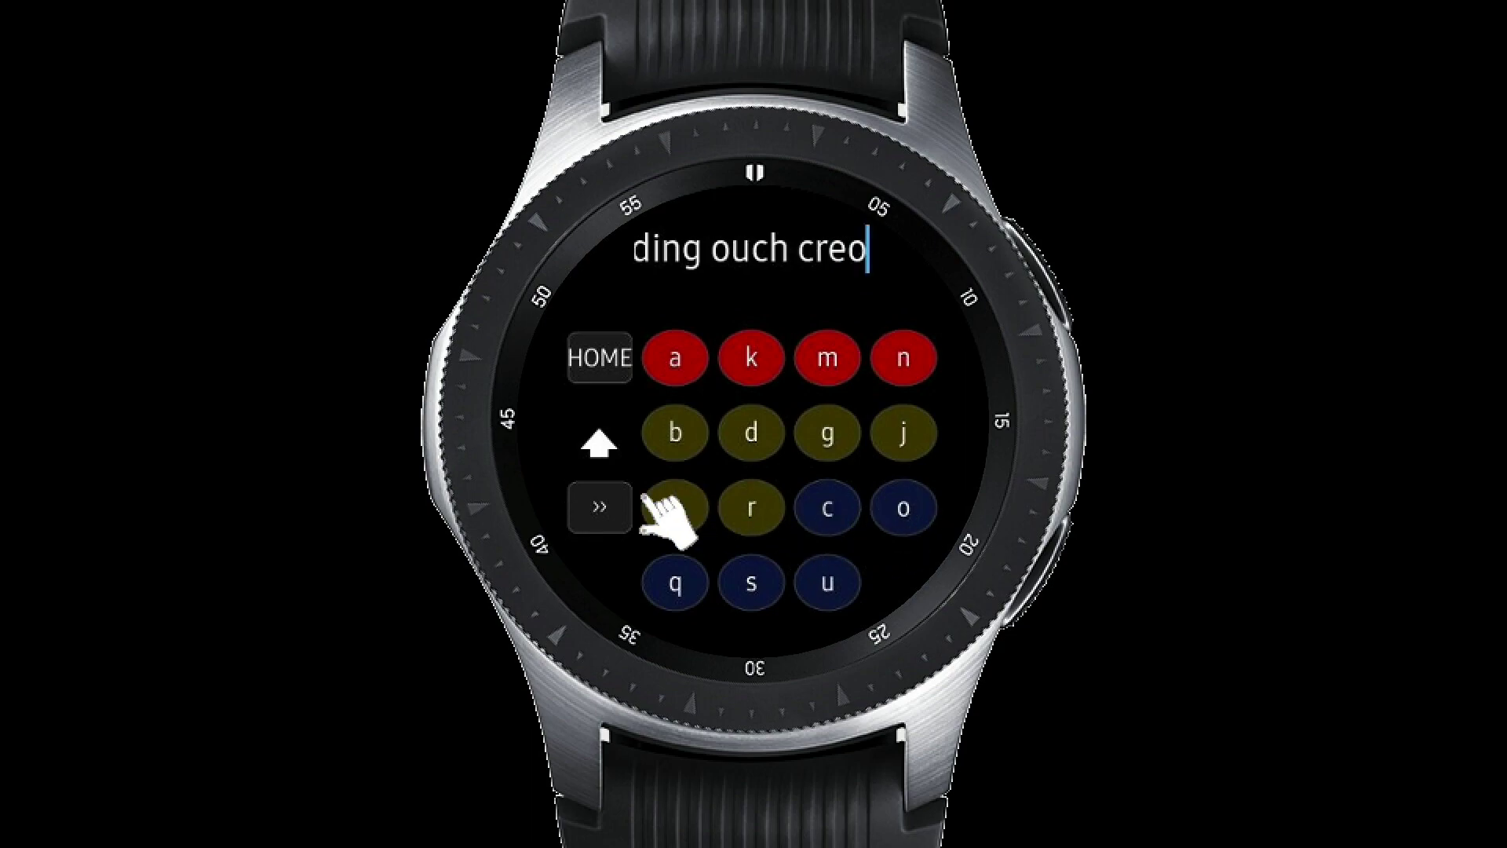
Step: Finish 'creole' with l and e, add a space, and return to the letter-group keyboard
click(597, 504)
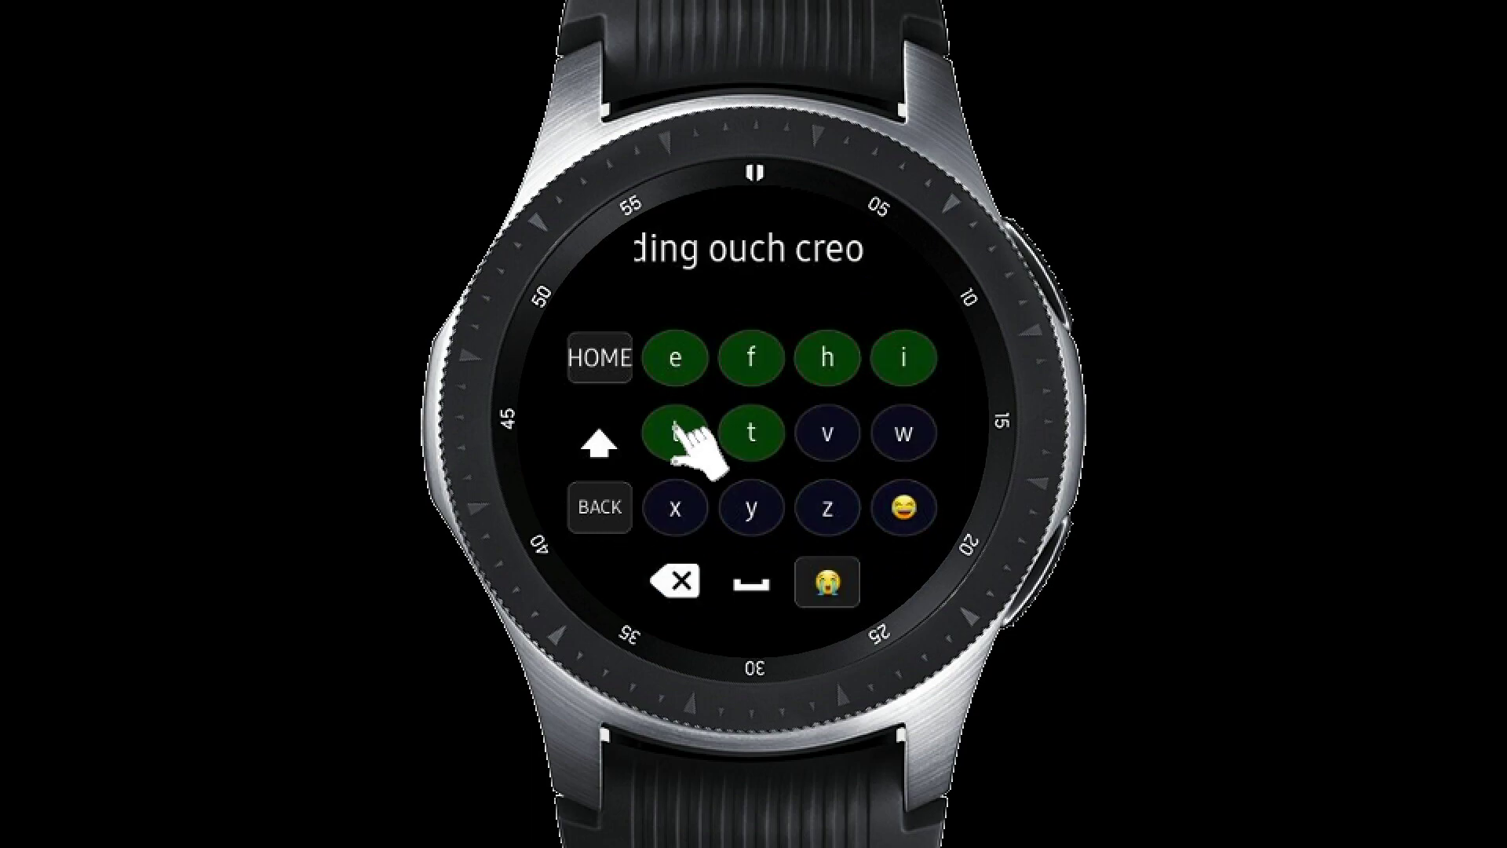
click(669, 425)
click(674, 354)
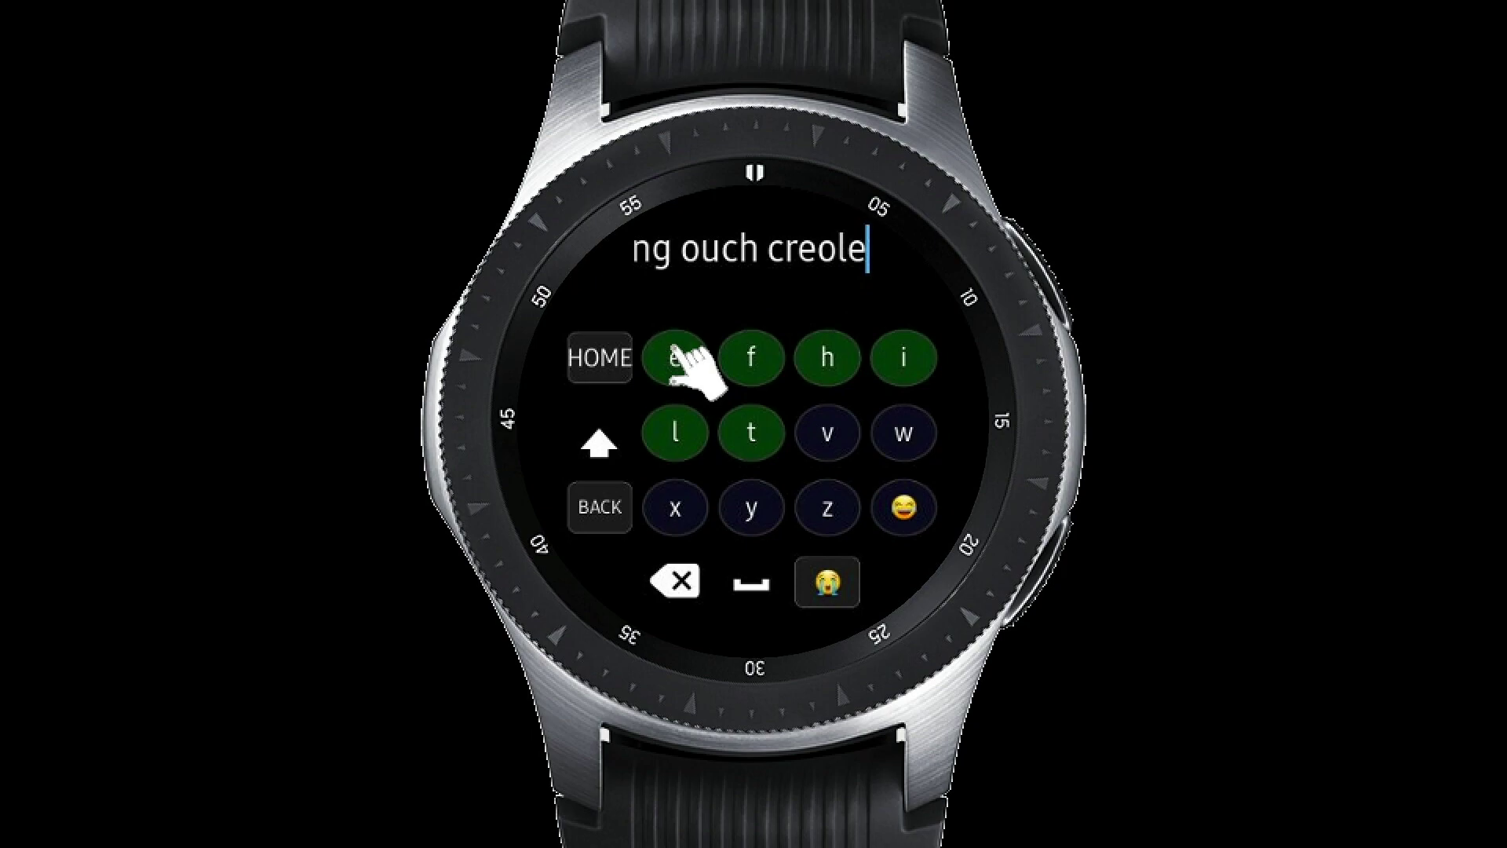
click(738, 582)
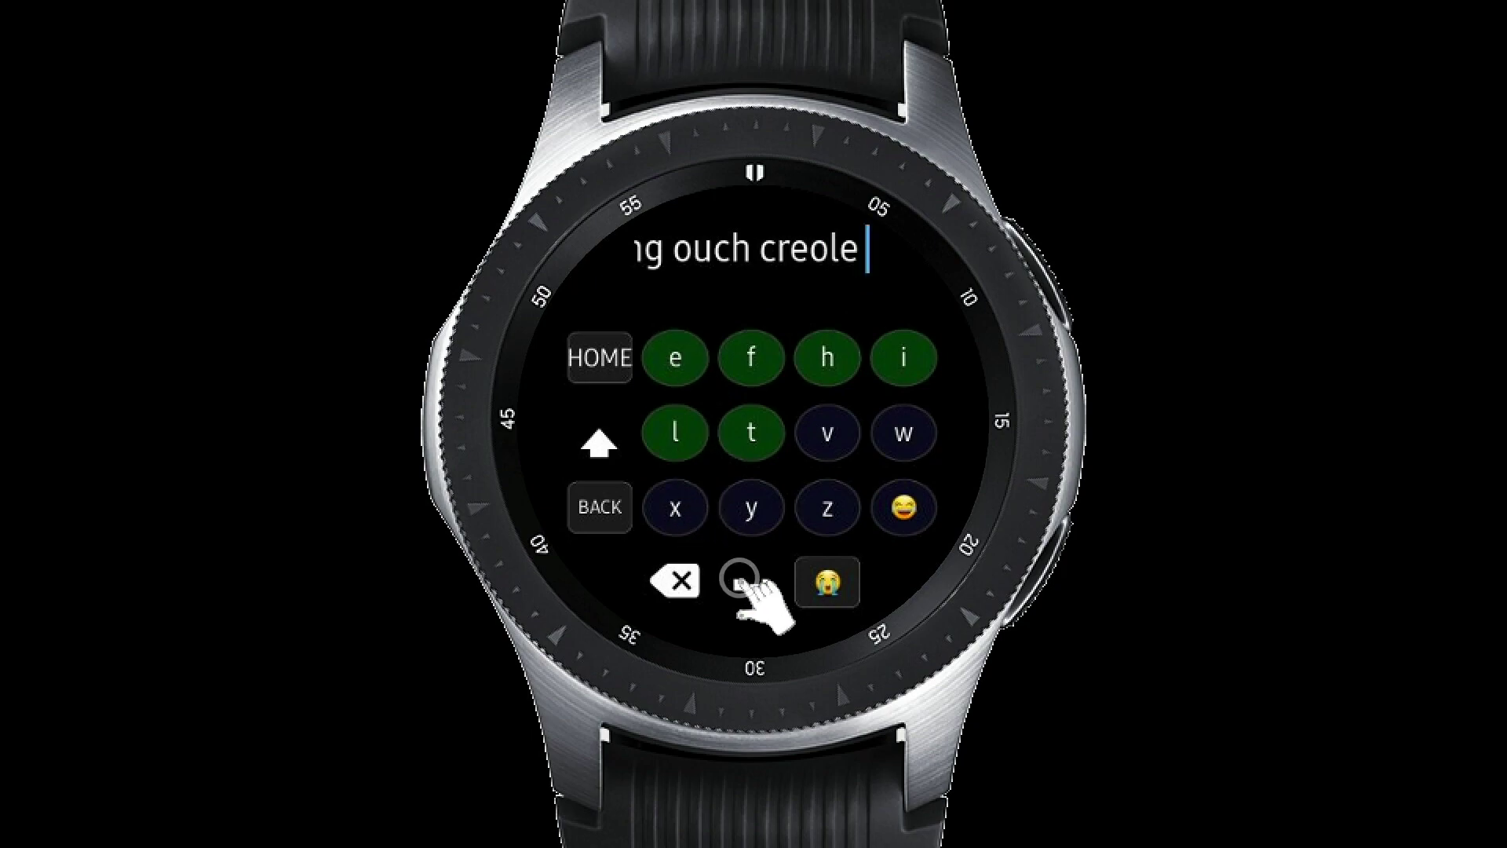
click(594, 502)
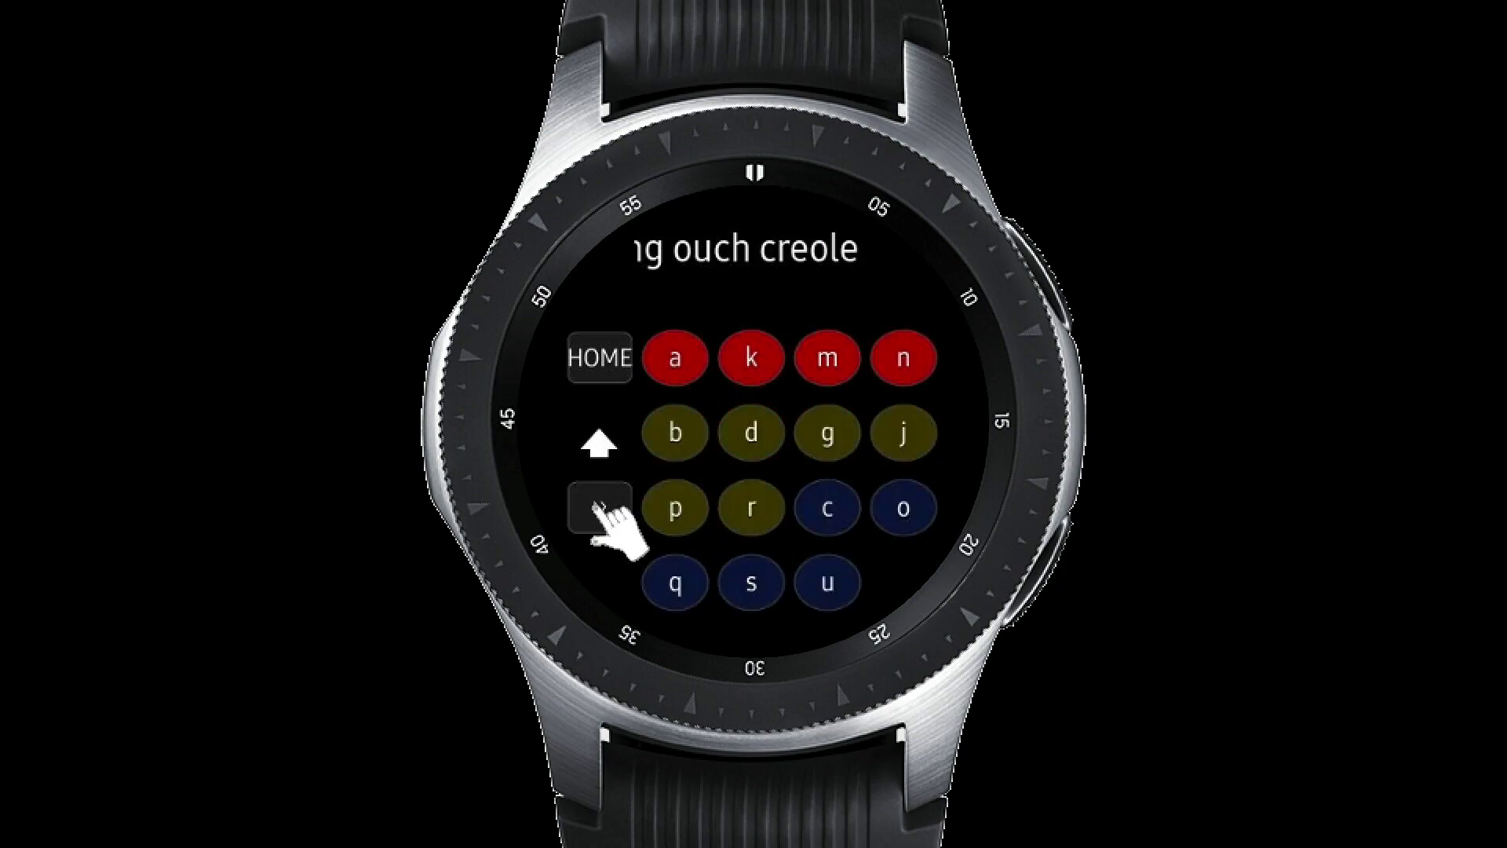
click(599, 356)
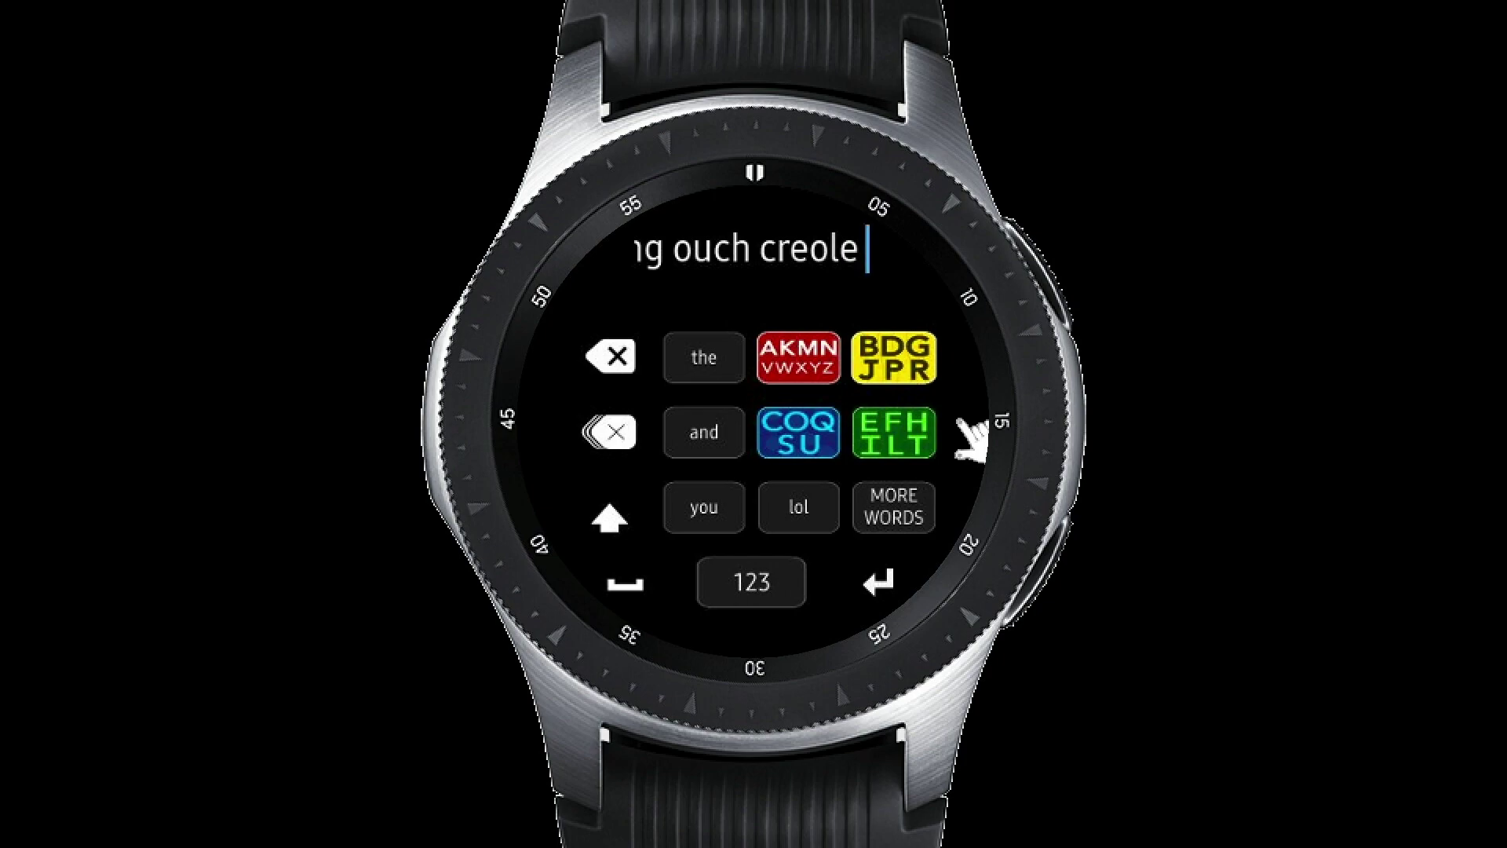
Step: Enter c-o-q-s-u and e letter groups, undo one, then add the b-d group to offer 'could'
click(794, 442)
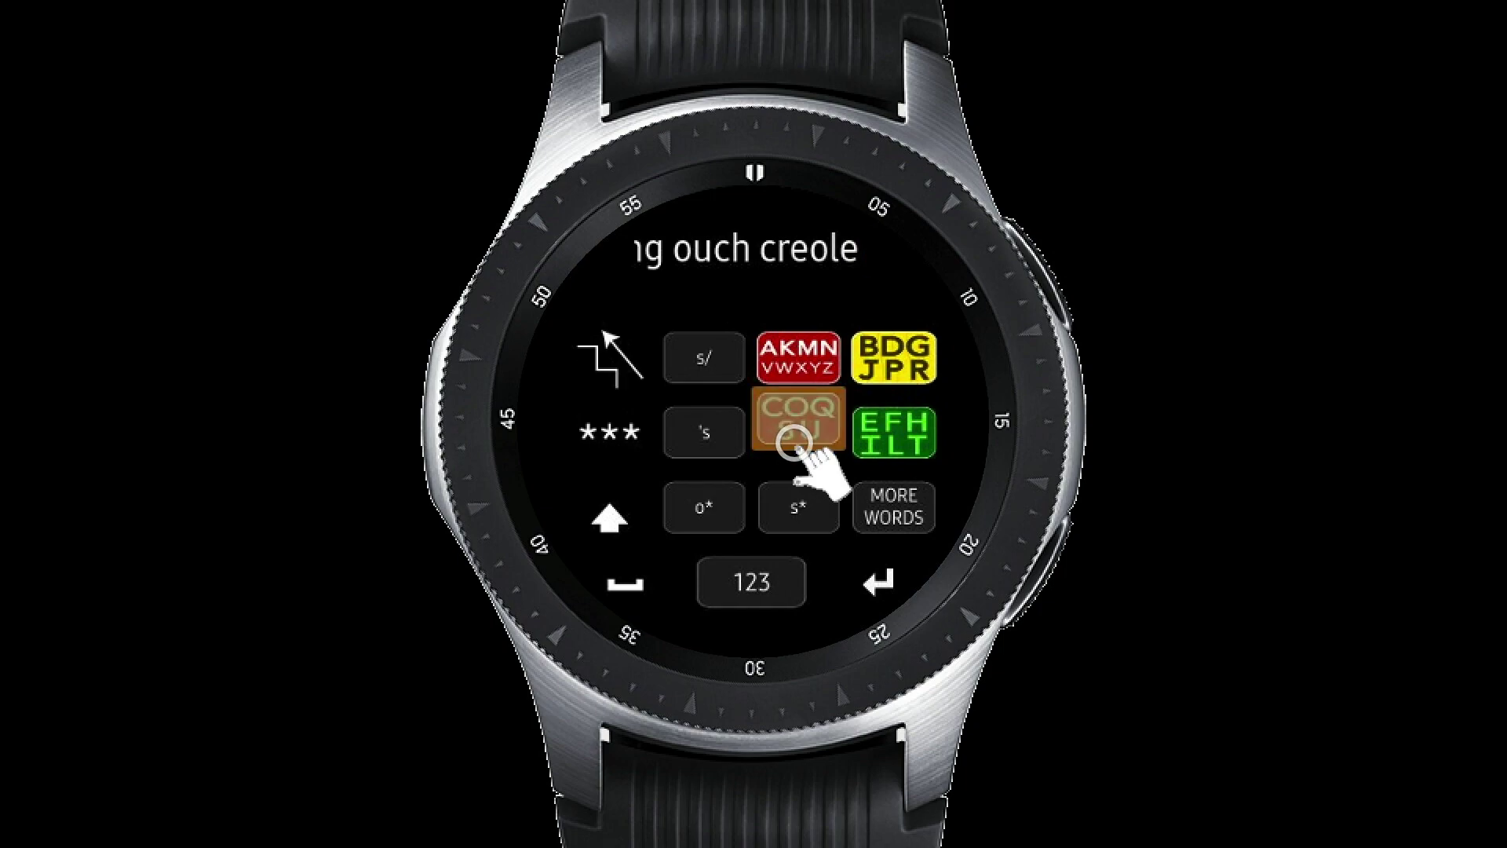
click(795, 444)
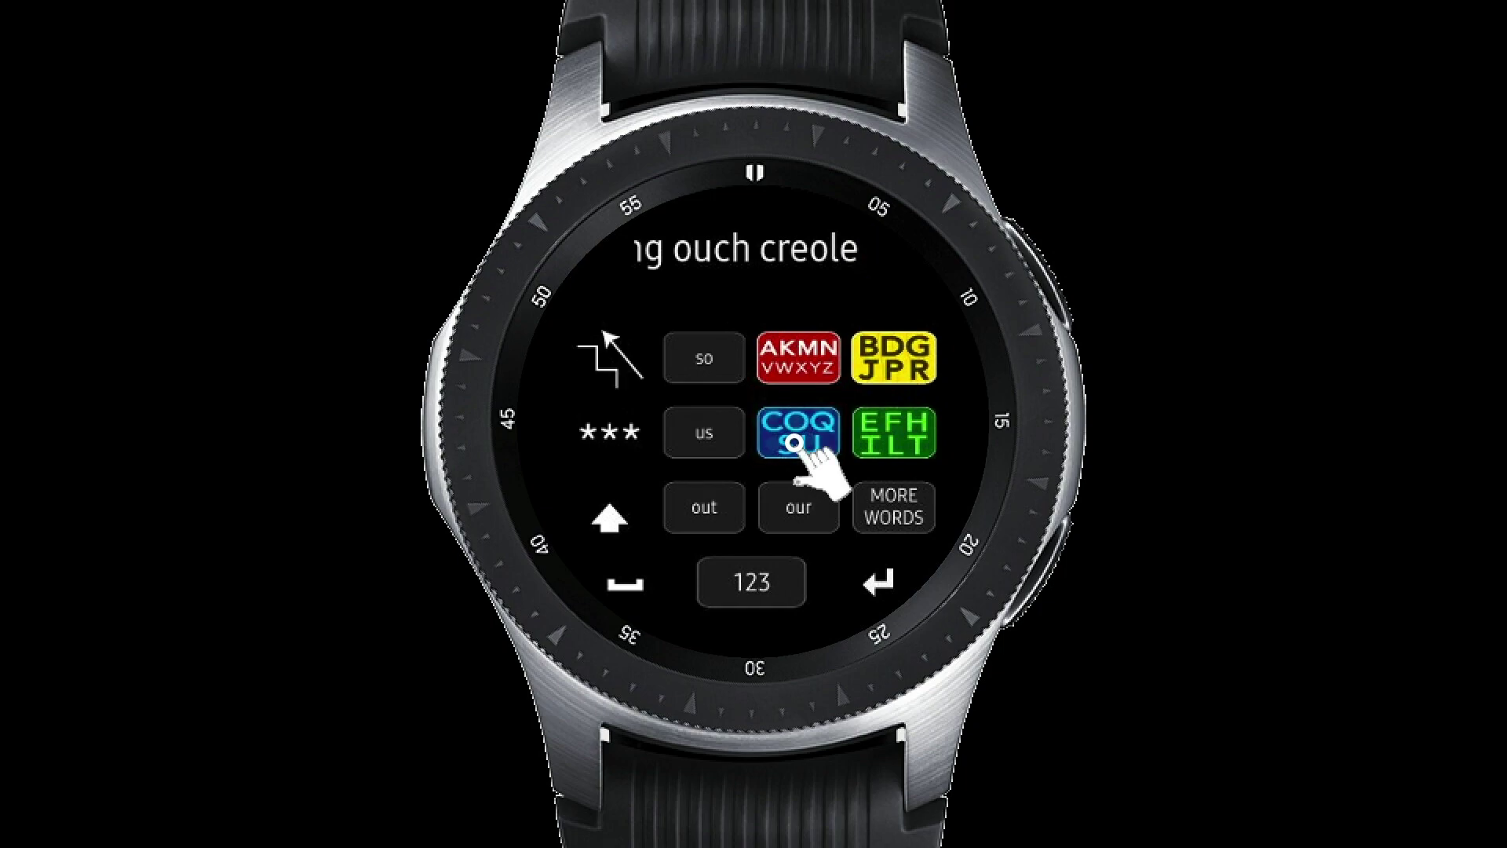
click(795, 444)
click(920, 437)
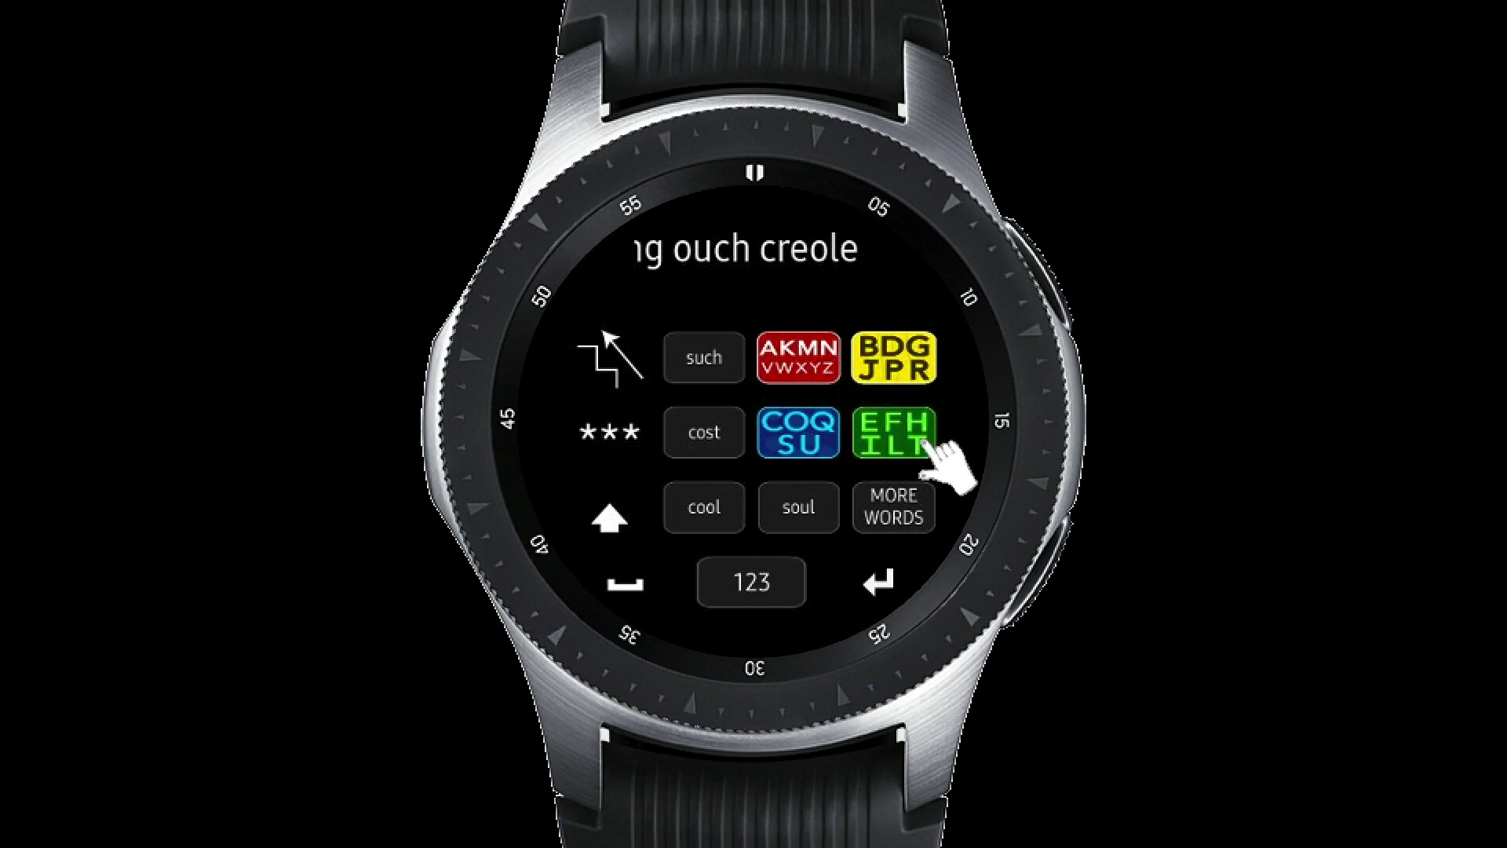
click(920, 437)
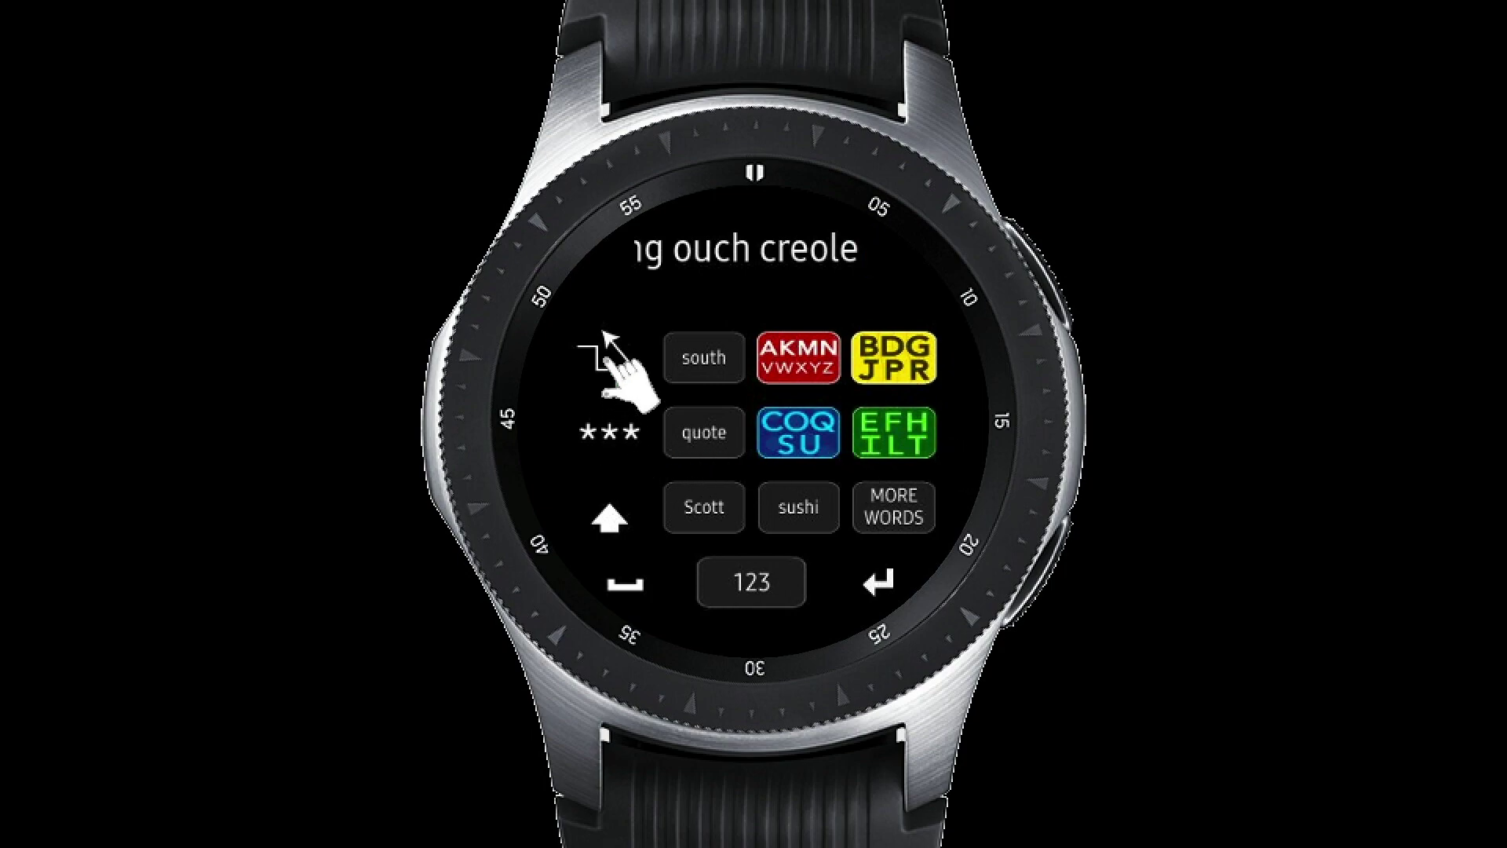
click(603, 357)
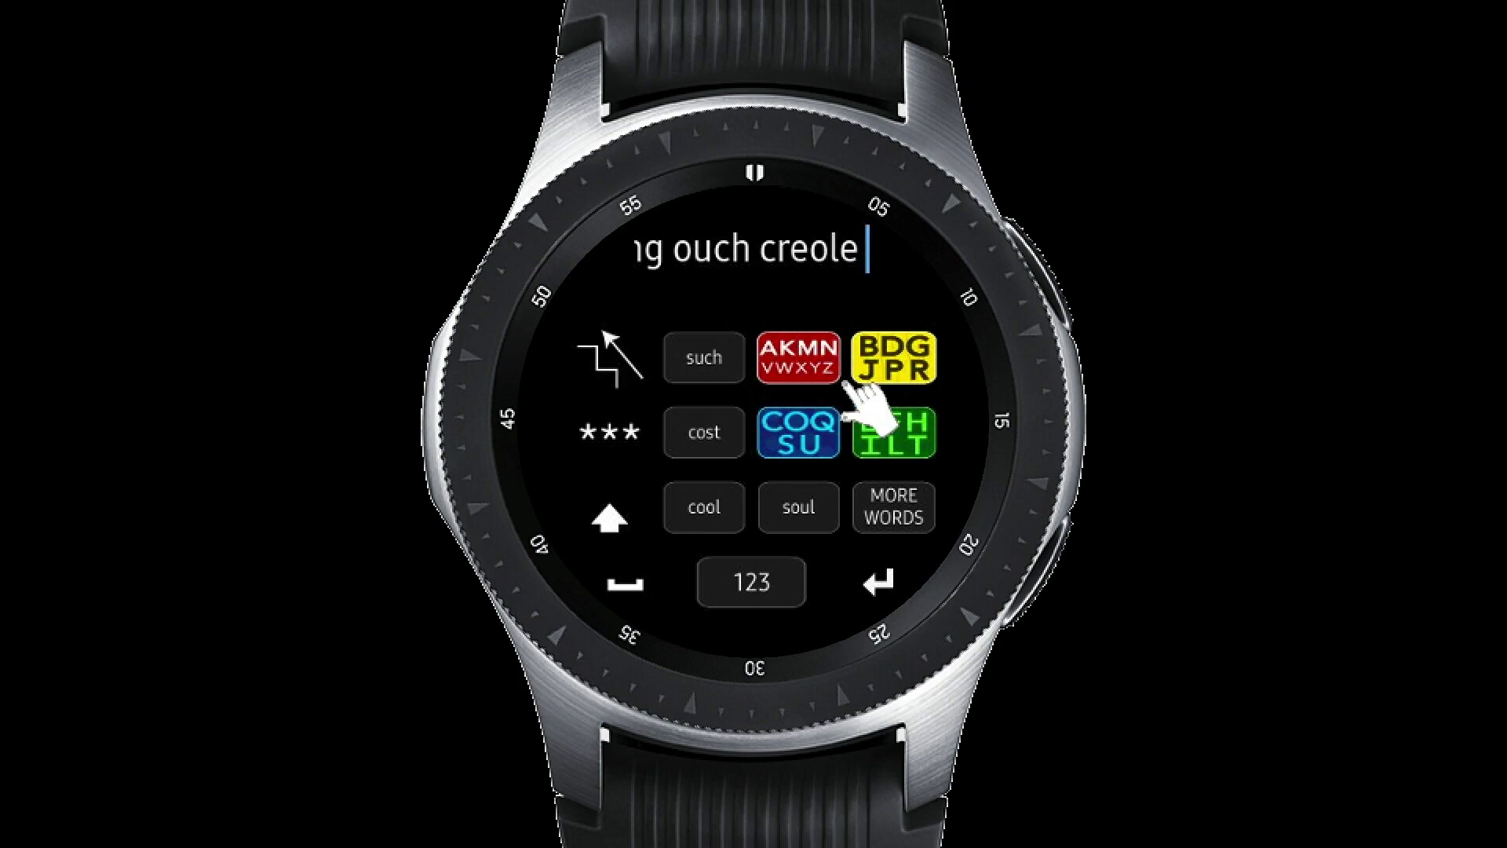
click(899, 338)
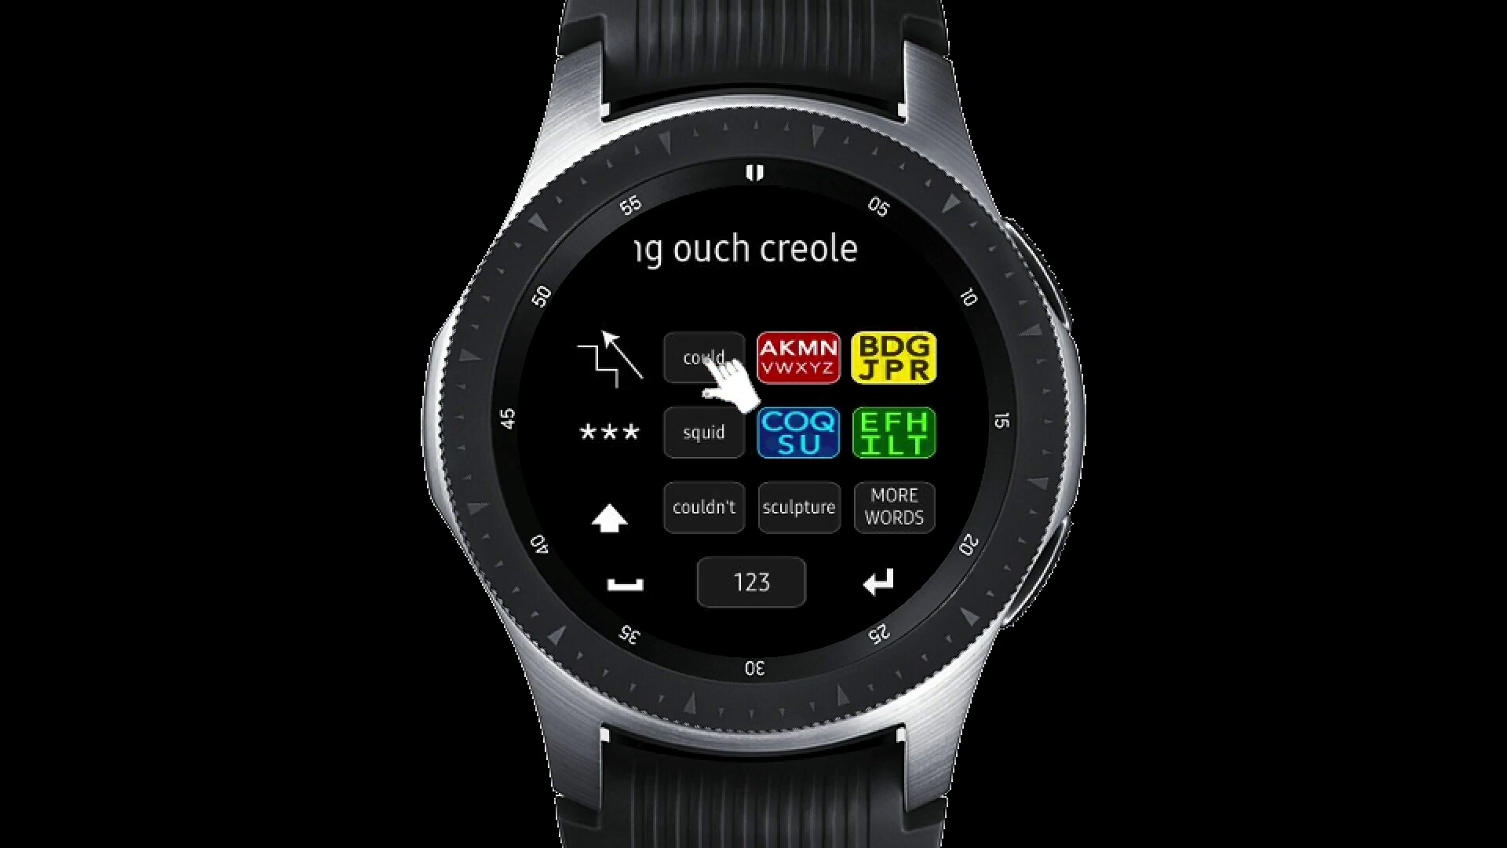